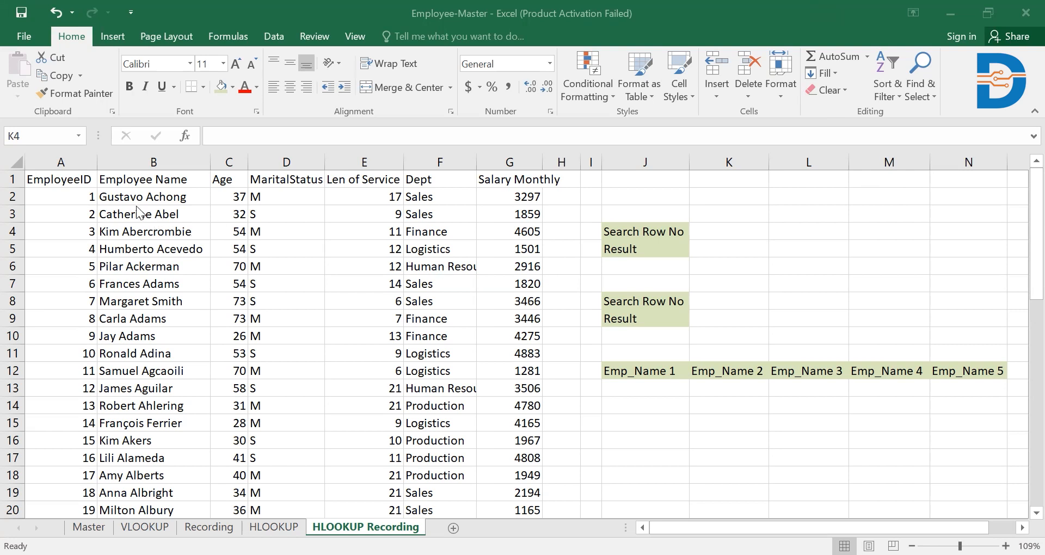
- Start an HLOOKUP formula in K4 with "Employee Name" as the lookup value
{"action": "left_click_drag", "start_coordinate": [149, 231], "coordinate": [157, 405]}
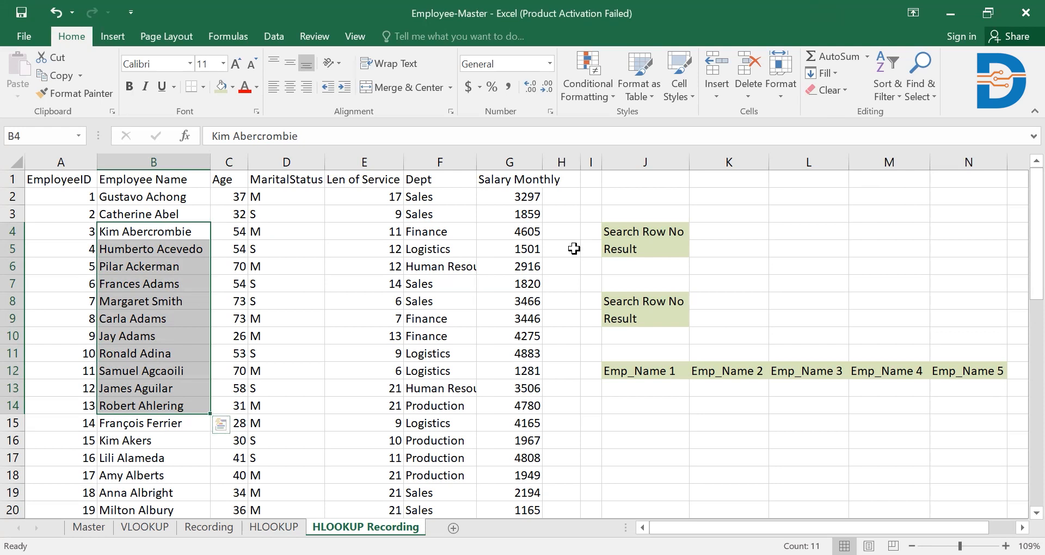
{"action": "left_click", "coordinate": [707, 229]}
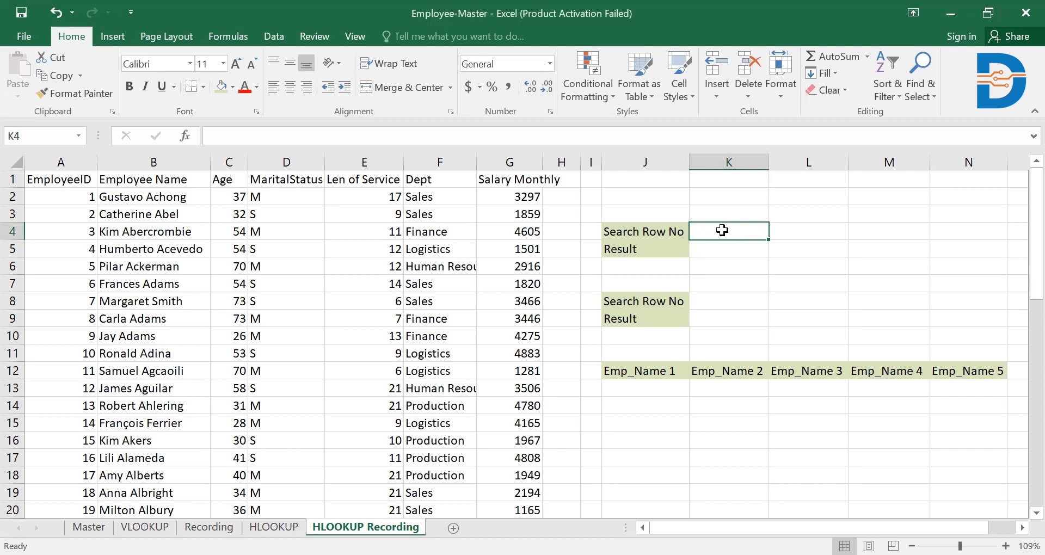
{"action": "type", "text": "=h"}
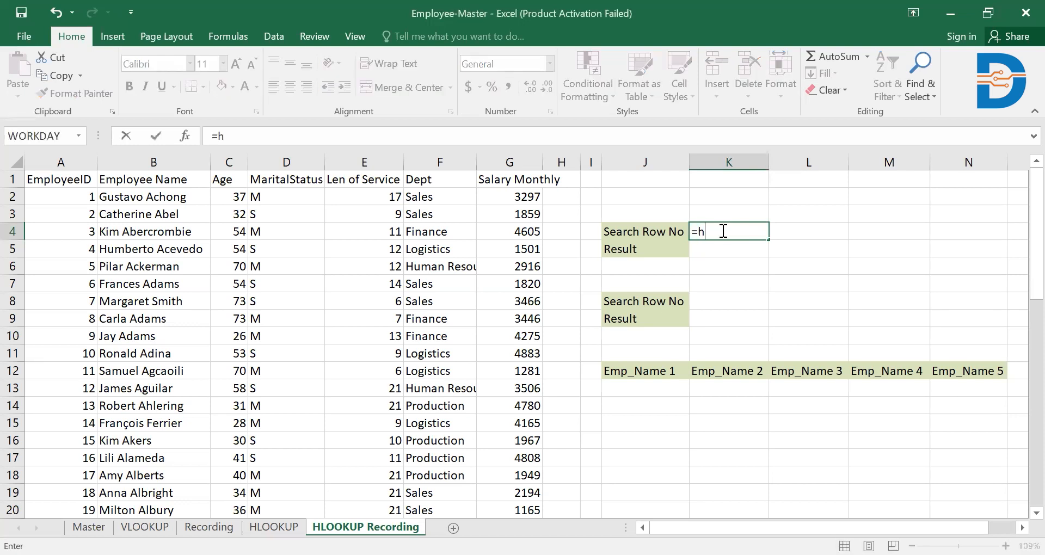
{"action": "type", "text": "lookup("}
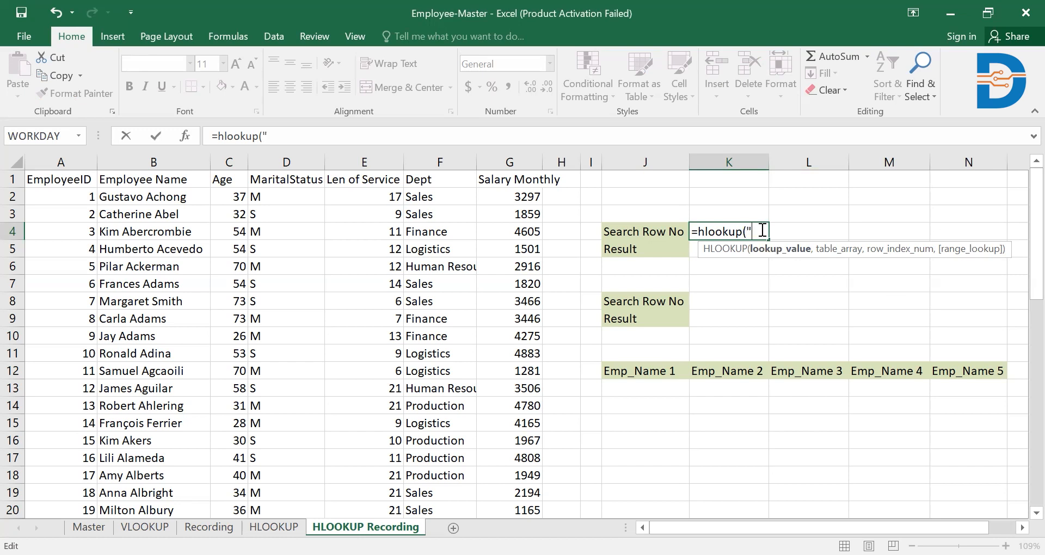
{"action": "type", "text": "\"EmployeeName"}
{"action": "key", "text": "BackSpace"}
{"action": "key", "text": "BackSpace"}
{"action": "key", "text": "BackSpace"}
{"action": "key", "text": "BackSpace"}
{"action": "type", "text": "Name"}
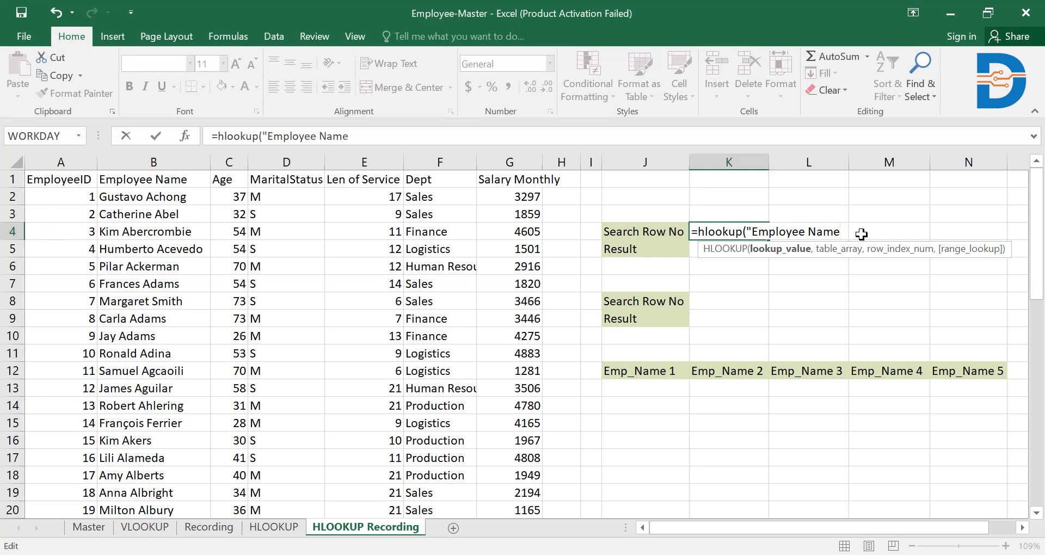
{"action": "type", "text": ","}
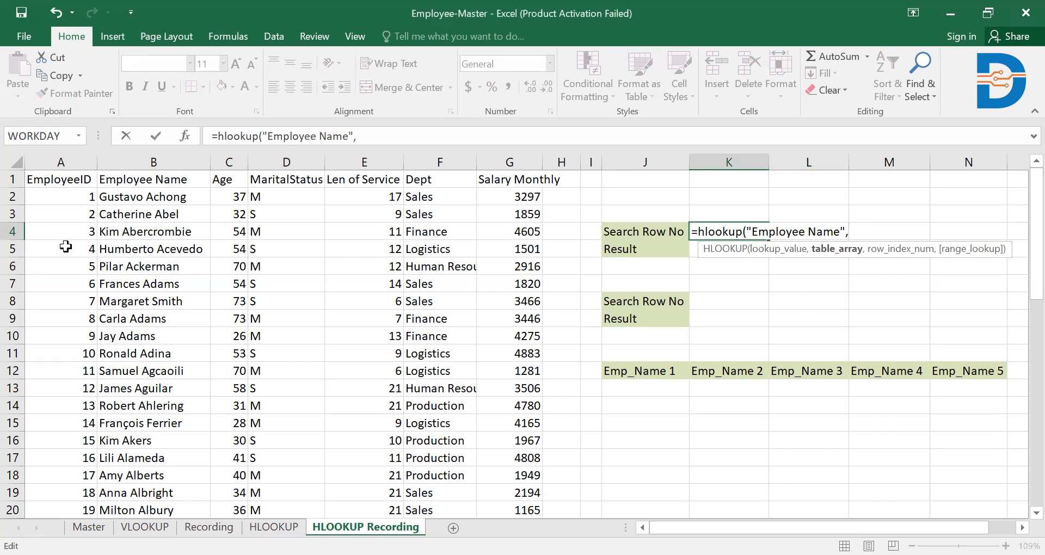
- Add the whole employee table, A1:G51, as the table array of the HLOOKUP formula in K4
{"action": "left_click", "coordinate": [55, 180]}
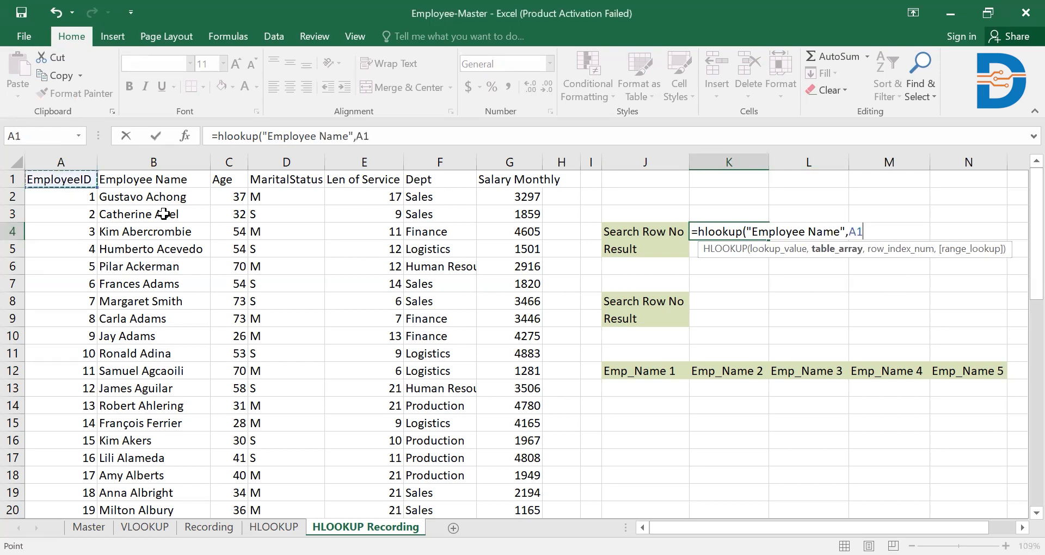
{"action": "left_click", "coordinate": [536, 335], "text": "shift"}
{"action": "key", "text": "ctrl+shift+Down"}
{"action": "scroll", "coordinate": [800, 352], "scroll_direction": "up", "scroll_amount": 10}
{"action": "type", "text": ","}
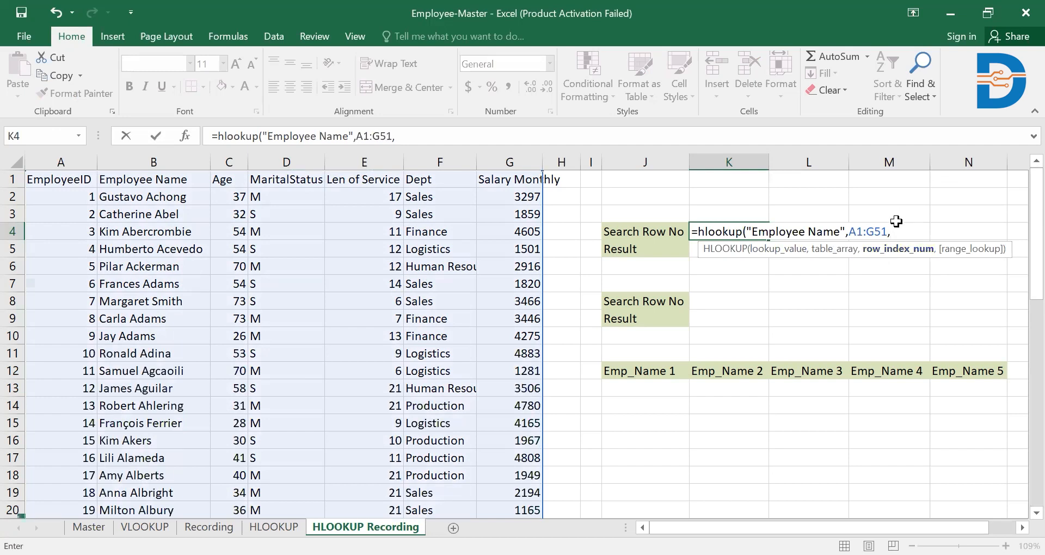
- Cut the partial HLOOKUP formula out of K4 and enter 3 there as the search row number
{"action": "left_click_drag", "start_coordinate": [898, 232], "coordinate": [688, 238]}
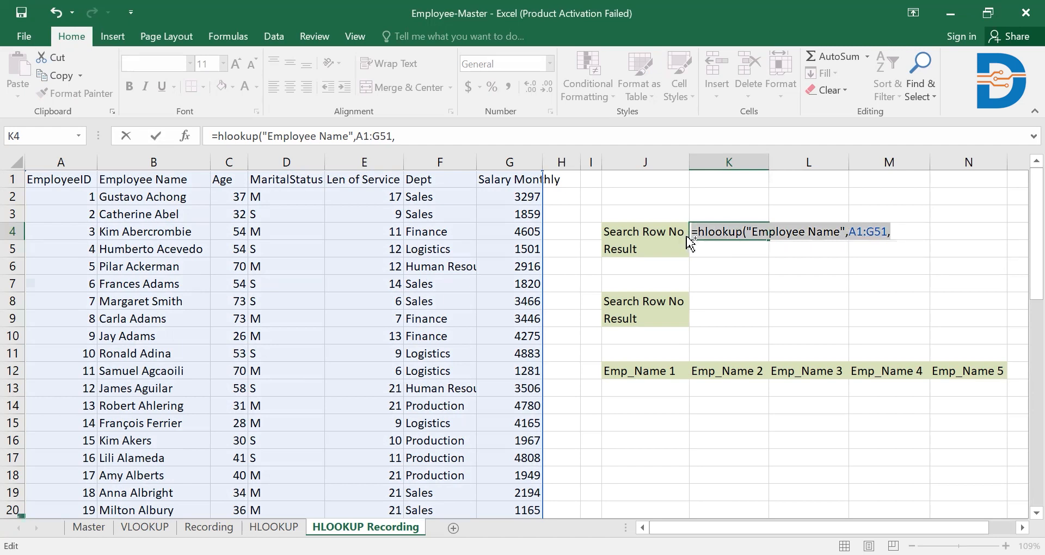
{"action": "key", "text": "BackSpace"}
{"action": "type", "text": "3"}
{"action": "key", "text": "Return"}
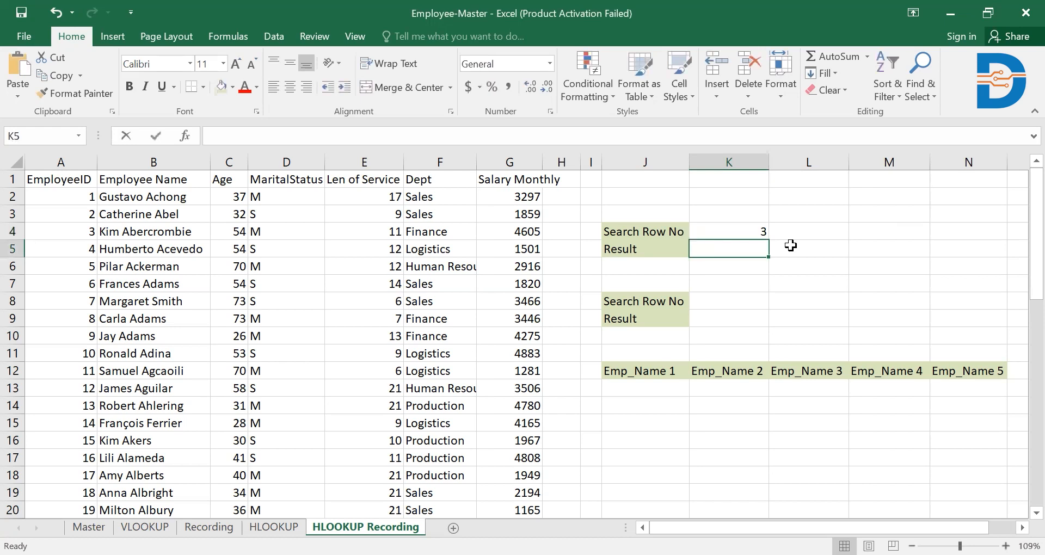
- Paste the partial formula into result cell K5 and add K4 as the row index and FALSE for exact match
{"action": "type", "text": "="}
{"action": "key", "text": "ctrl+v"}
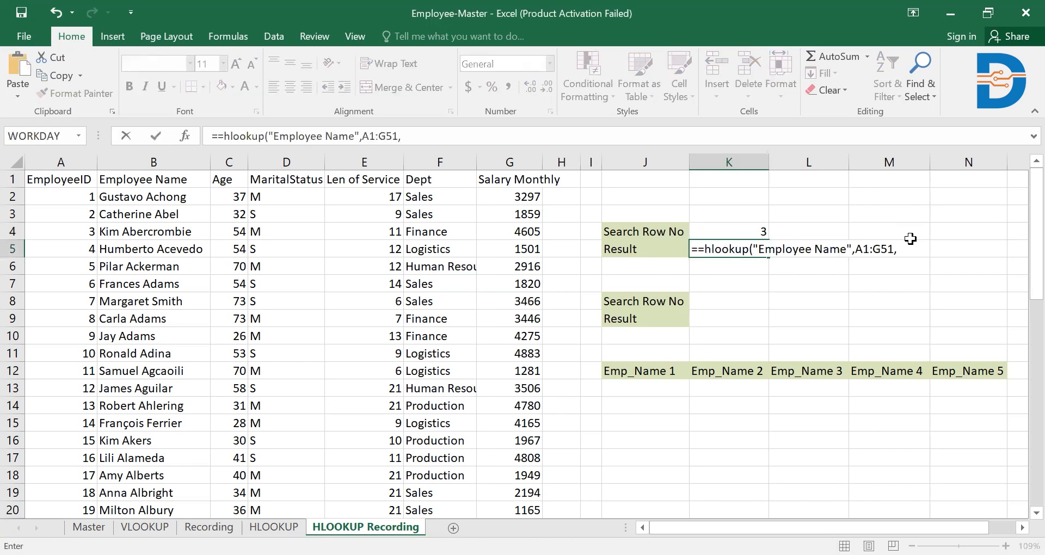
{"action": "left_click", "coordinate": [758, 233]}
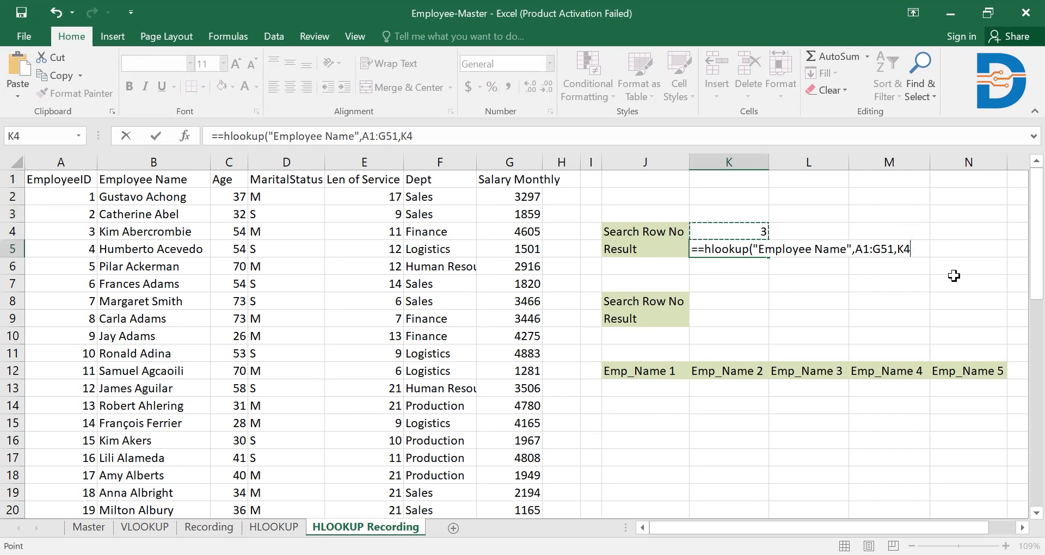
{"action": "type", "text": ","}
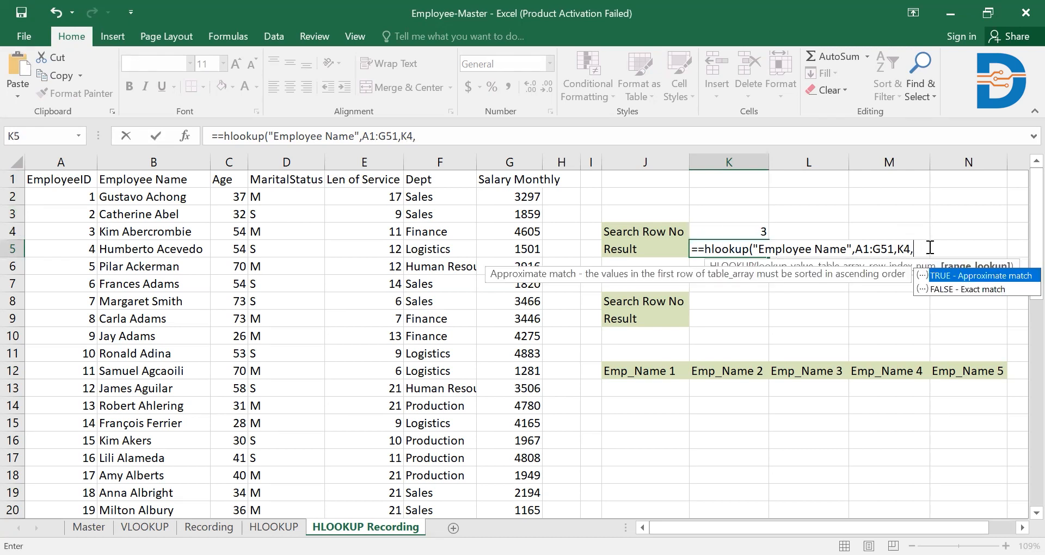
{"action": "left_click", "coordinate": [936, 289]}
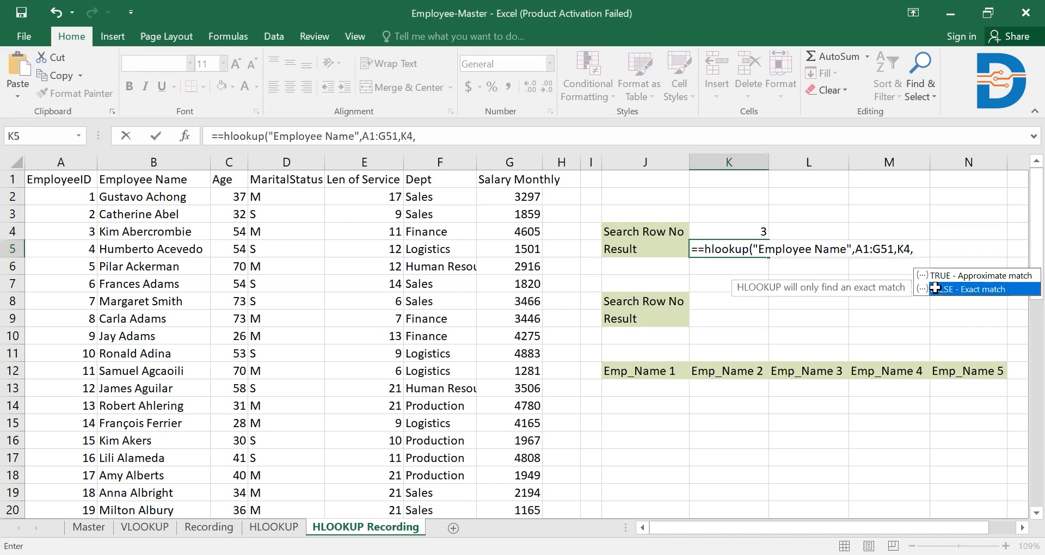
{"action": "key", "text": "Tab"}
{"action": "key", "text": "Return"}
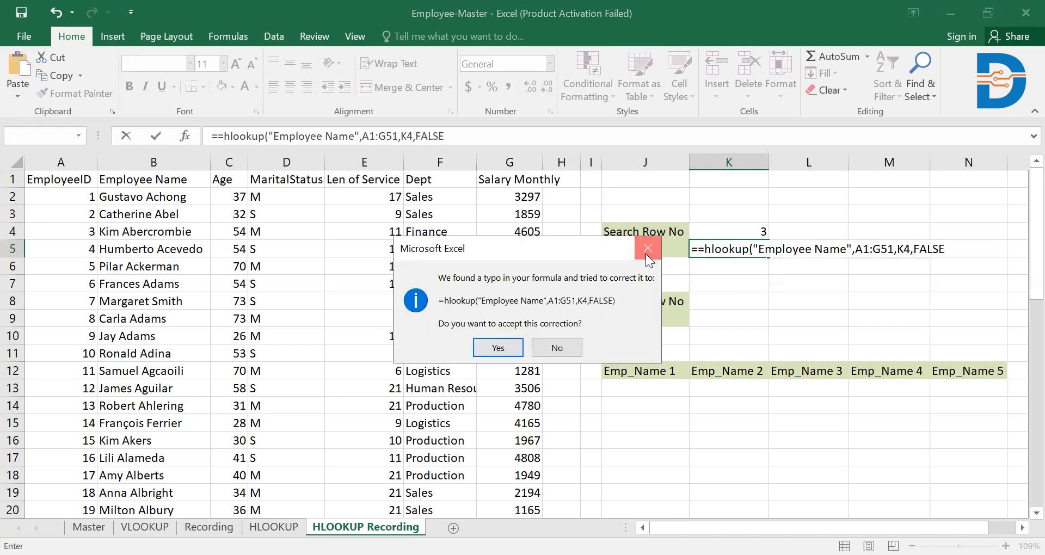
- Reject the first formula correction, add the closing parenthesis in K5, and accept the suggested fix to =hlookup("Employee Name",A1:G51,K4,FALSE)
{"action": "left_click", "coordinate": [648, 248]}
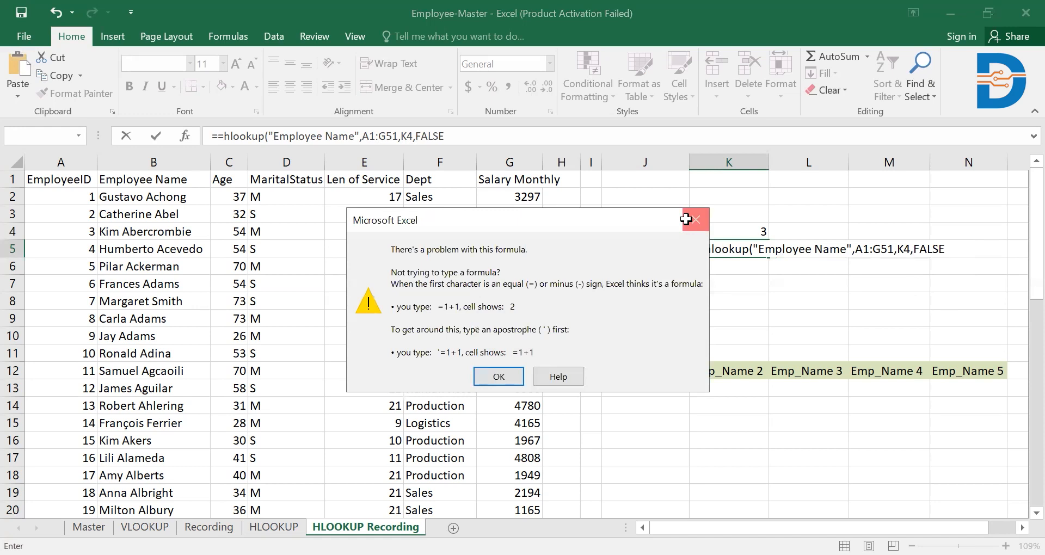
{"action": "left_click", "coordinate": [686, 219]}
{"action": "type", "text": ")"}
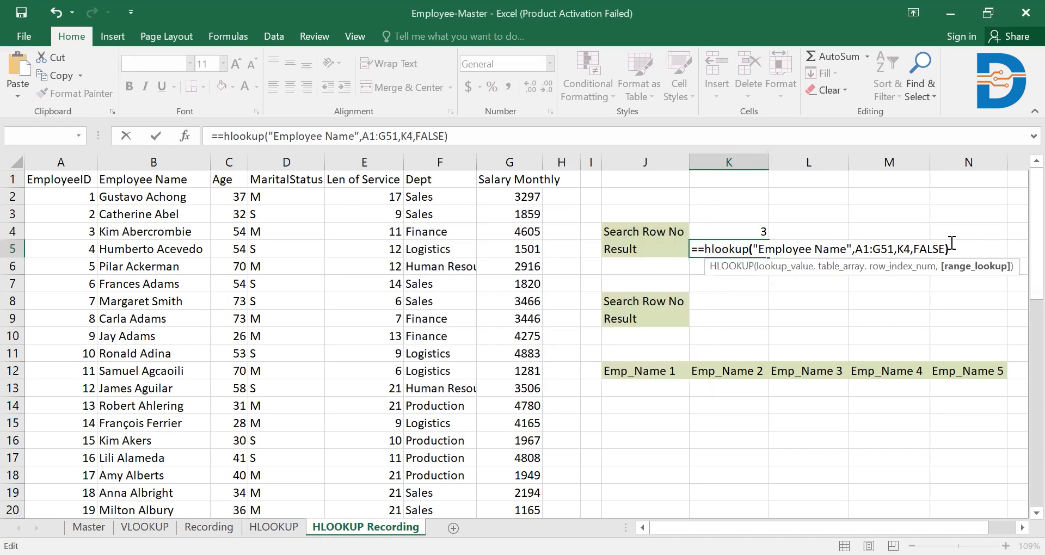
{"action": "key", "text": "Return"}
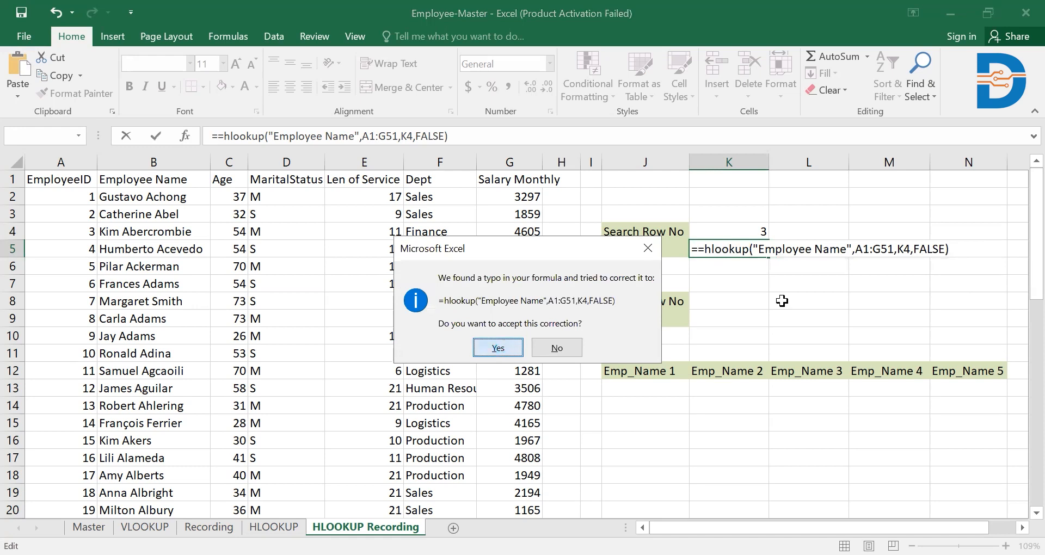
{"action": "left_click", "coordinate": [500, 348]}
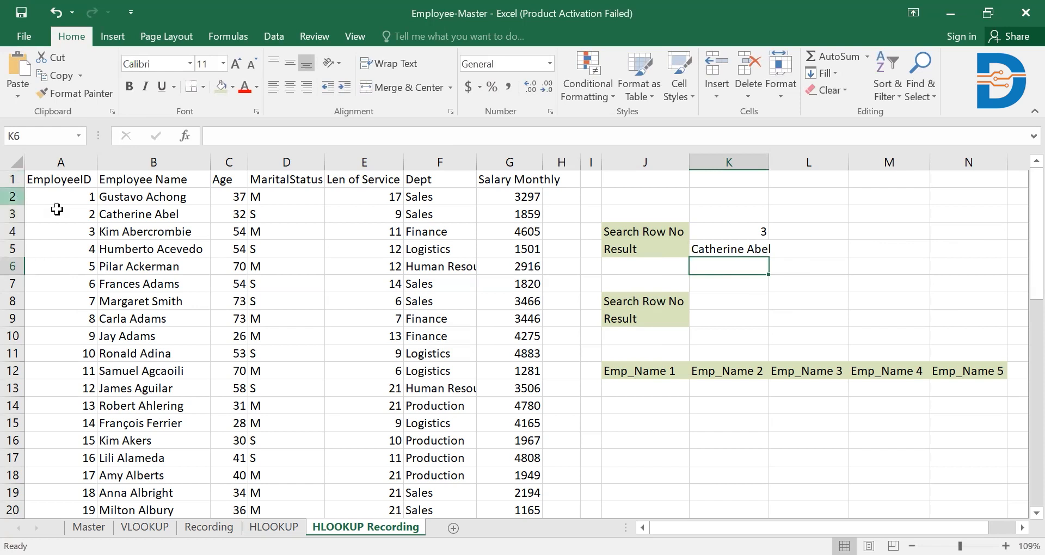
- Set the search row number in K4 to 6 and check the lookup result against sheet row 6
{"action": "left_click", "coordinate": [12, 213]}
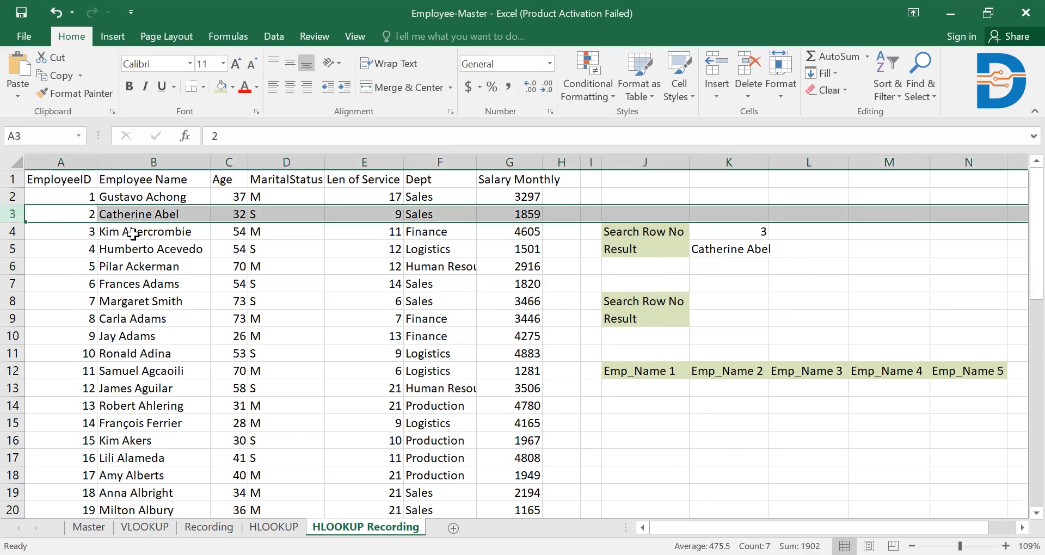
{"action": "left_click", "coordinate": [765, 231]}
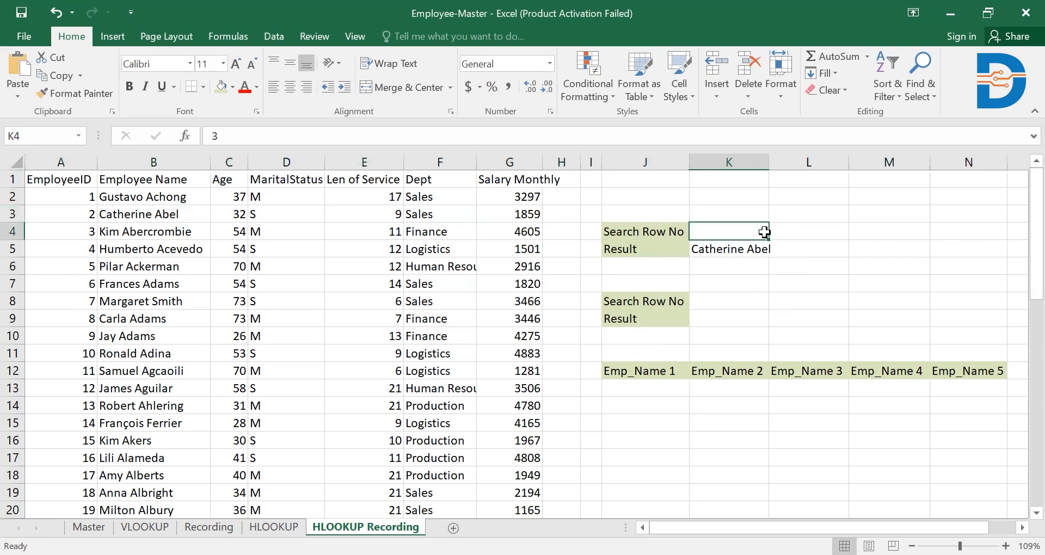
{"action": "type", "text": "6"}
{"action": "key", "text": "Return"}
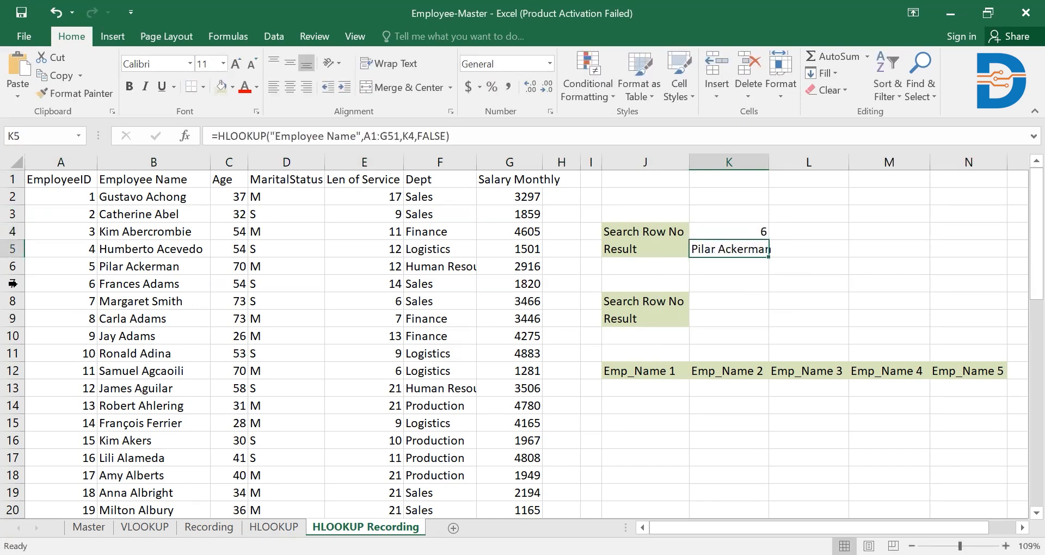
{"action": "left_click", "coordinate": [12, 267]}
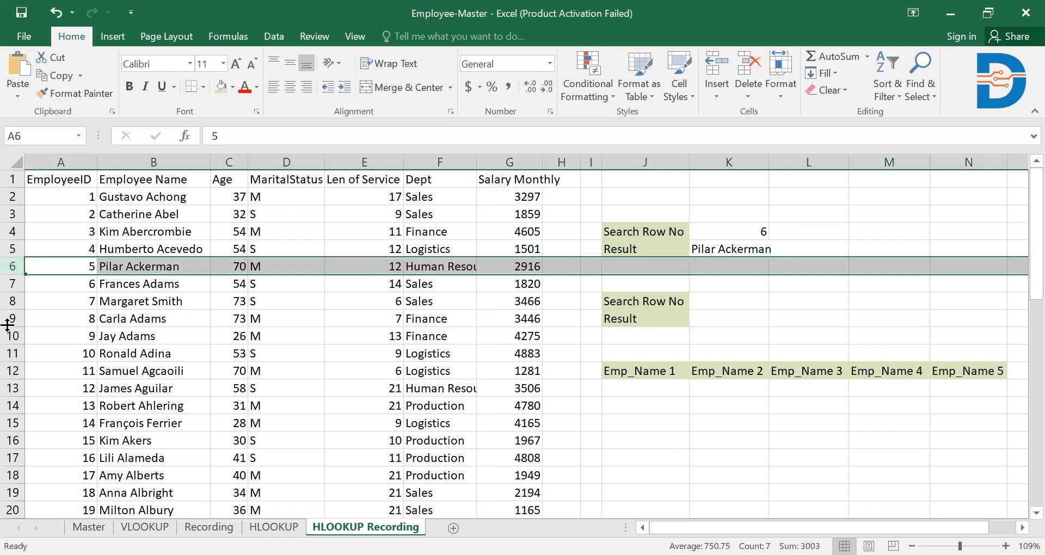
- Set the search row number in K4 to 10 and check the lookup result against sheet row 10
{"action": "left_click", "coordinate": [740, 235]}
{"action": "type", "text": "10"}
{"action": "key", "text": "Return"}
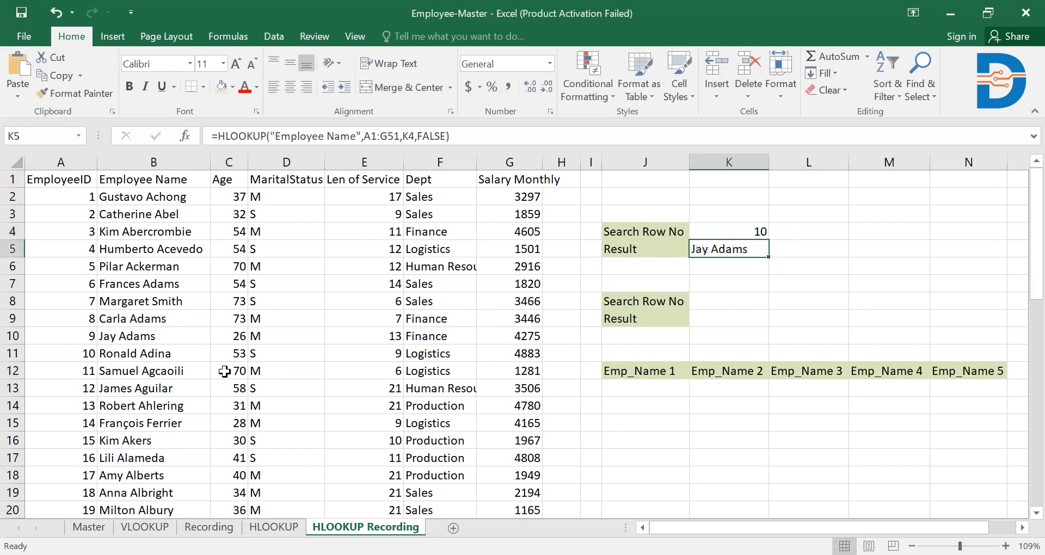
{"action": "left_click", "coordinate": [12, 336]}
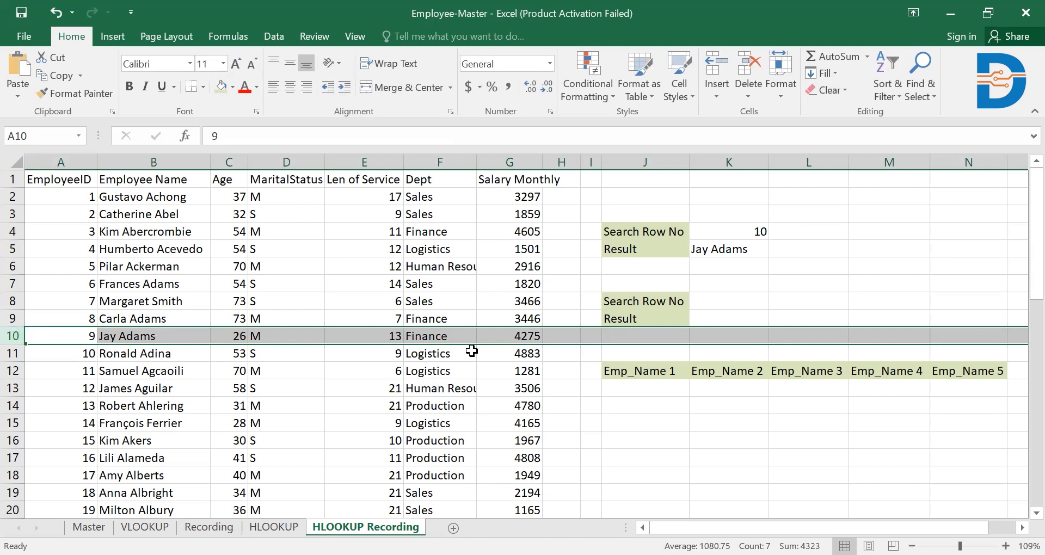
- Enter 10.5 in K8 as the search row number of the second lookup block
{"action": "left_click", "coordinate": [732, 296]}
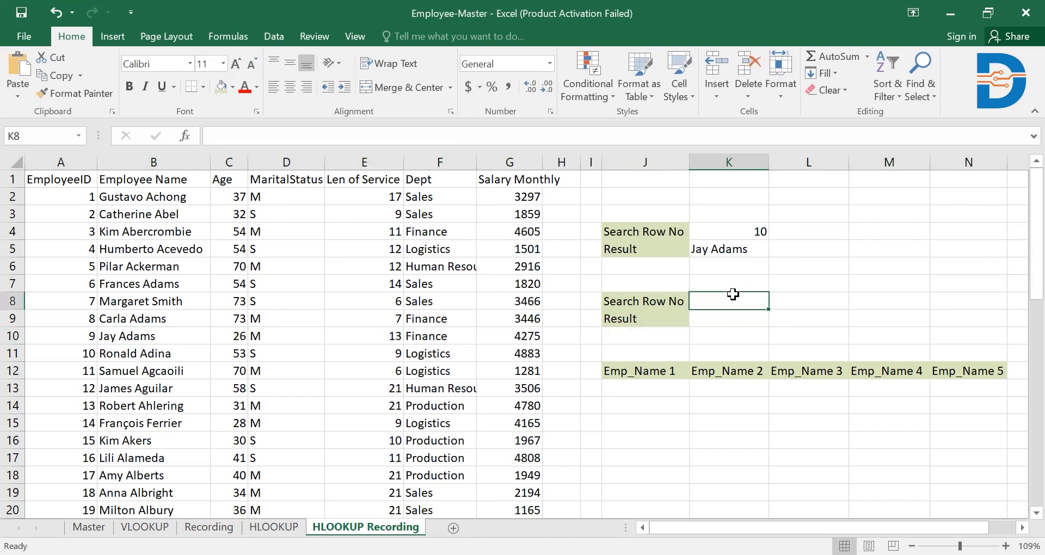
{"action": "type", "text": "10.5"}
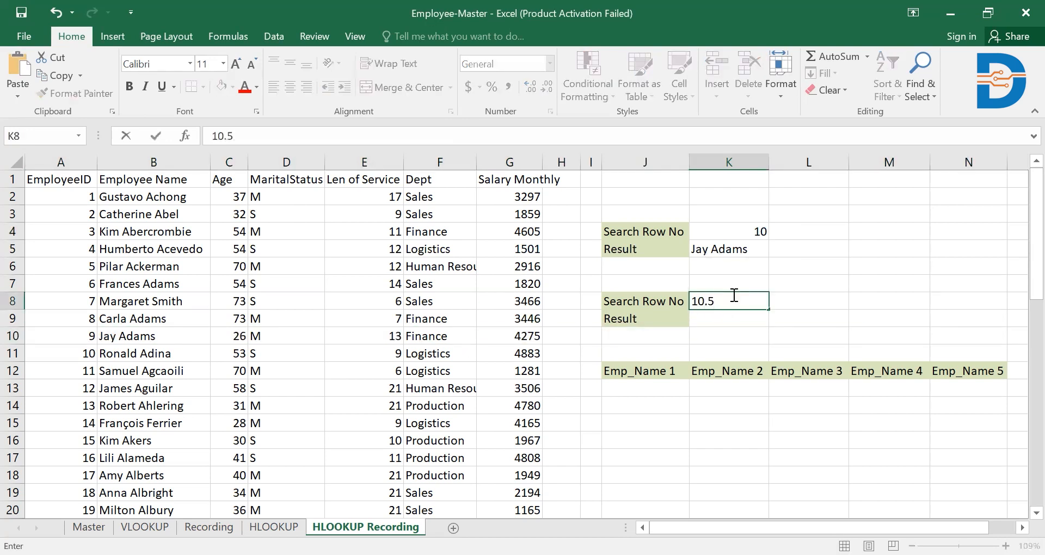
{"action": "key", "text": "Return"}
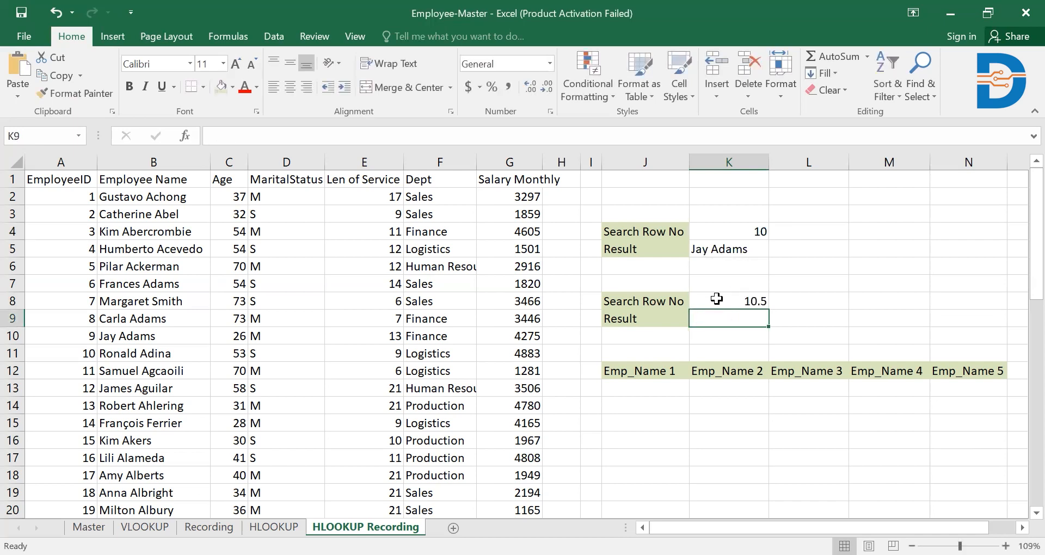
{"action": "double_click", "coordinate": [733, 250]}
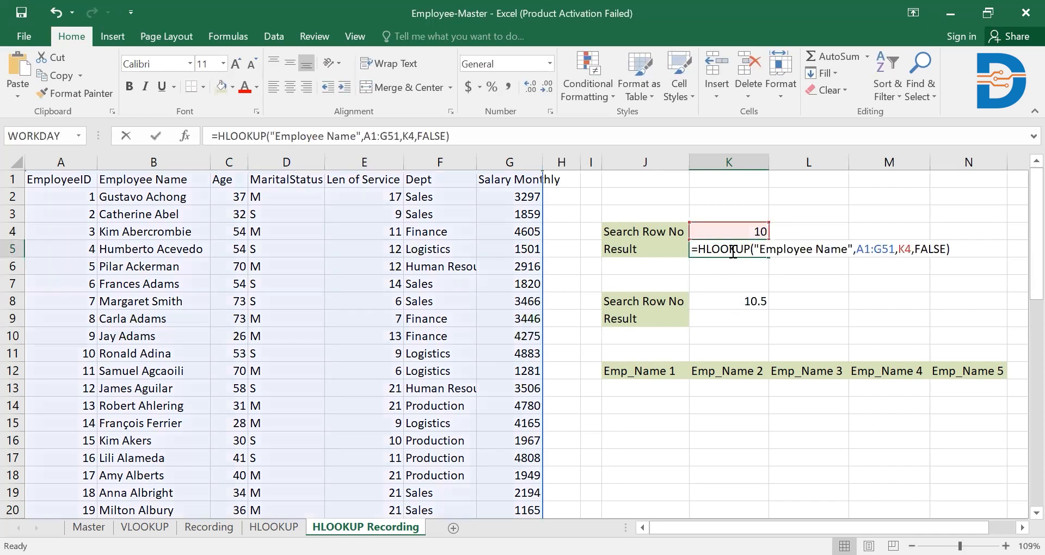
{"action": "key", "text": "ctrl+v"}
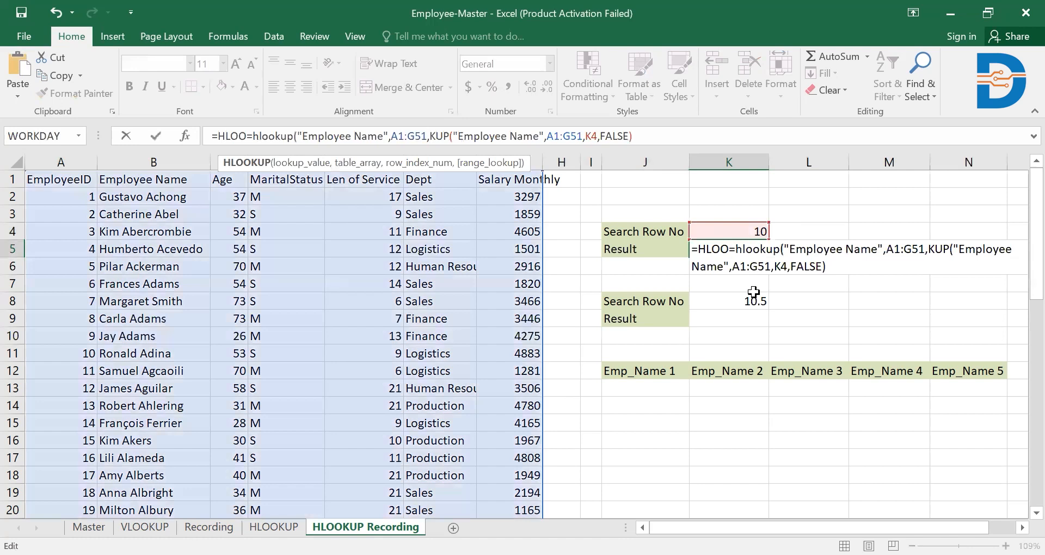
{"action": "key", "text": "ctrl+z"}
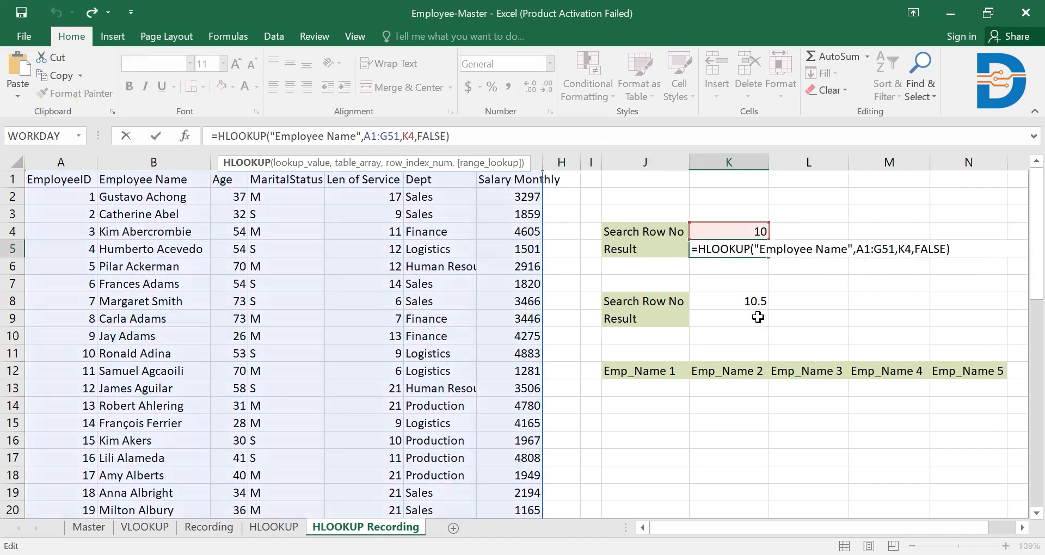
- Begin an HLOOKUP formula in K9 with the Employee Name header cell B1 as the lookup value
{"action": "left_click", "coordinate": [757, 318]}
{"action": "type", "text": "="}
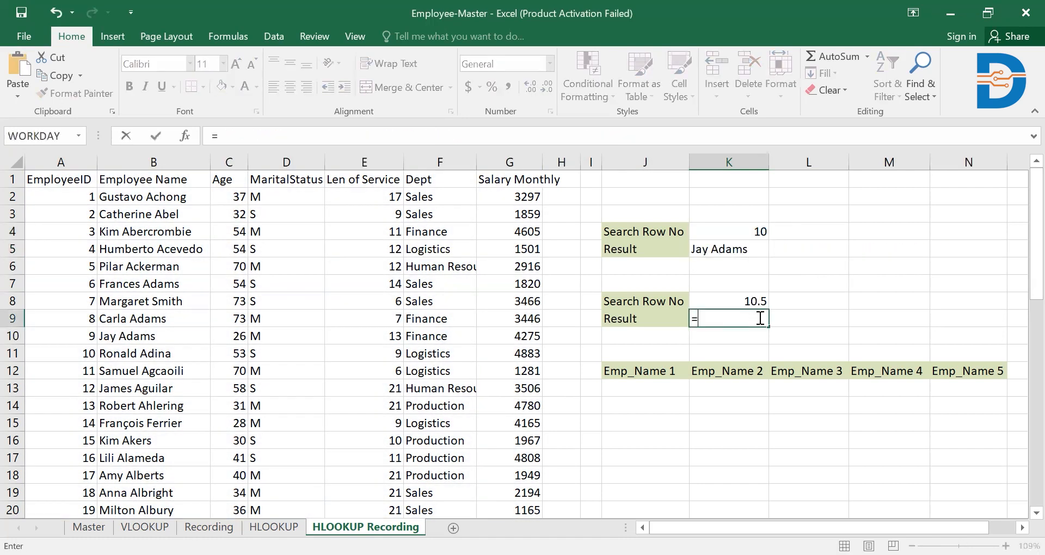
{"action": "type", "text": "hloo"}
{"action": "key", "text": "ctrl+Return"}
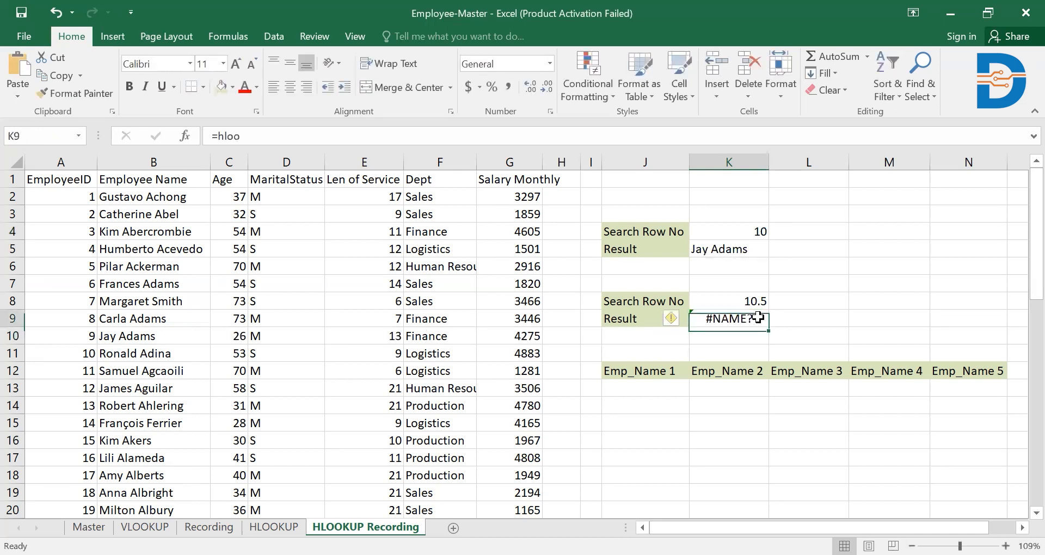
{"action": "double_click", "coordinate": [757, 318]}
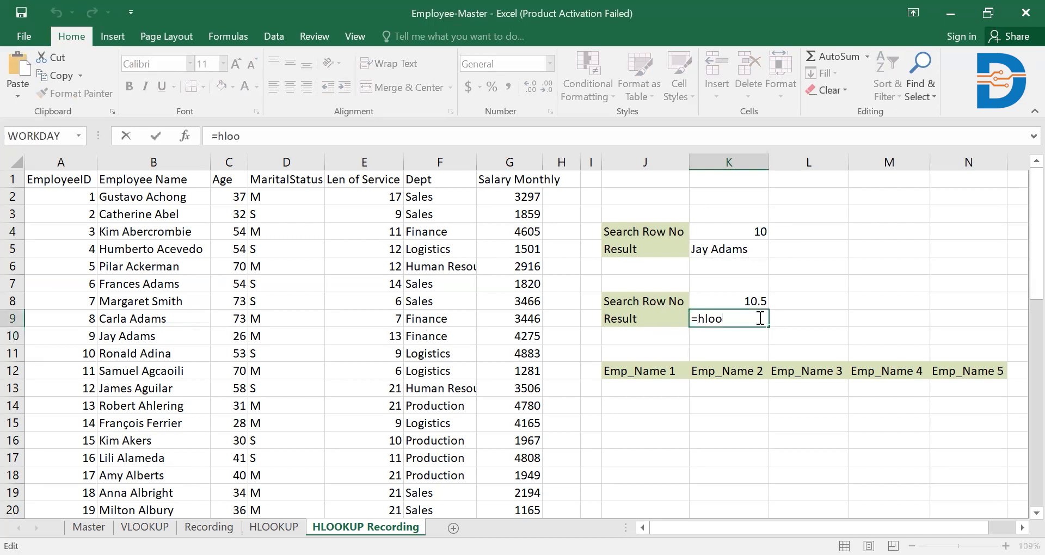
{"action": "type", "text": "kup("}
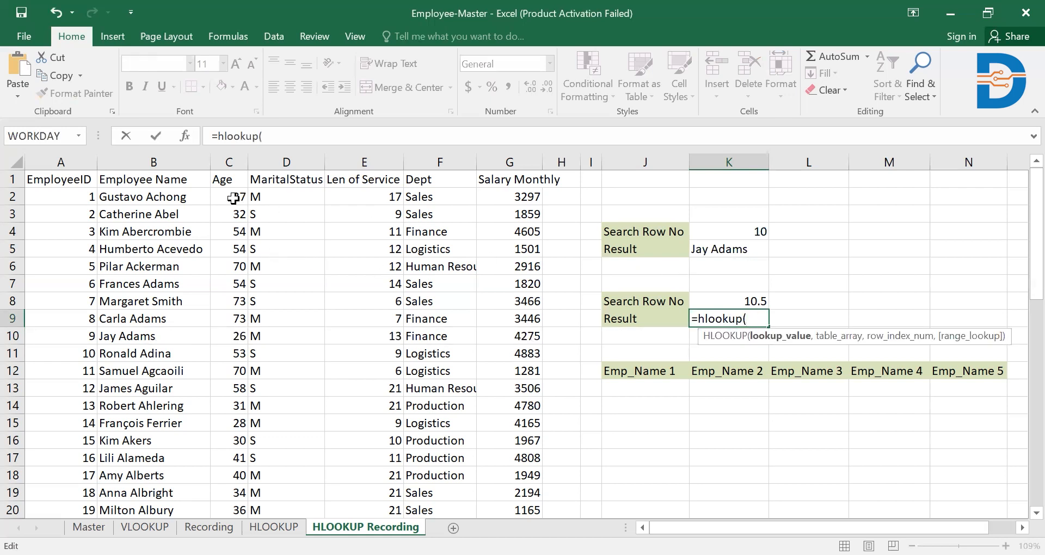
{"action": "left_click", "coordinate": [195, 183]}
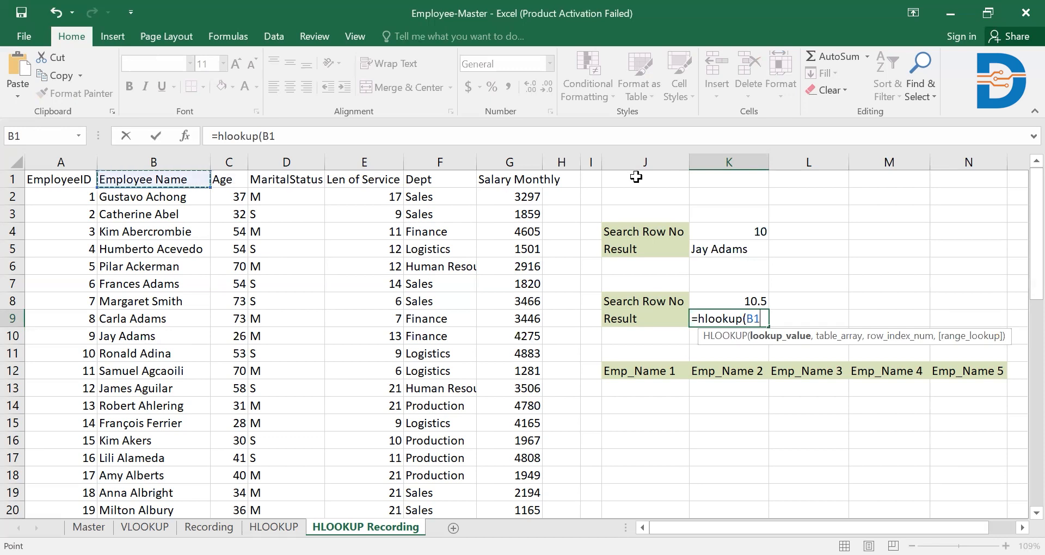
- Add the employee table A1:G51 as the table array of the K9 formula
{"action": "type", "text": ","}
{"action": "left_click", "coordinate": [68, 182]}
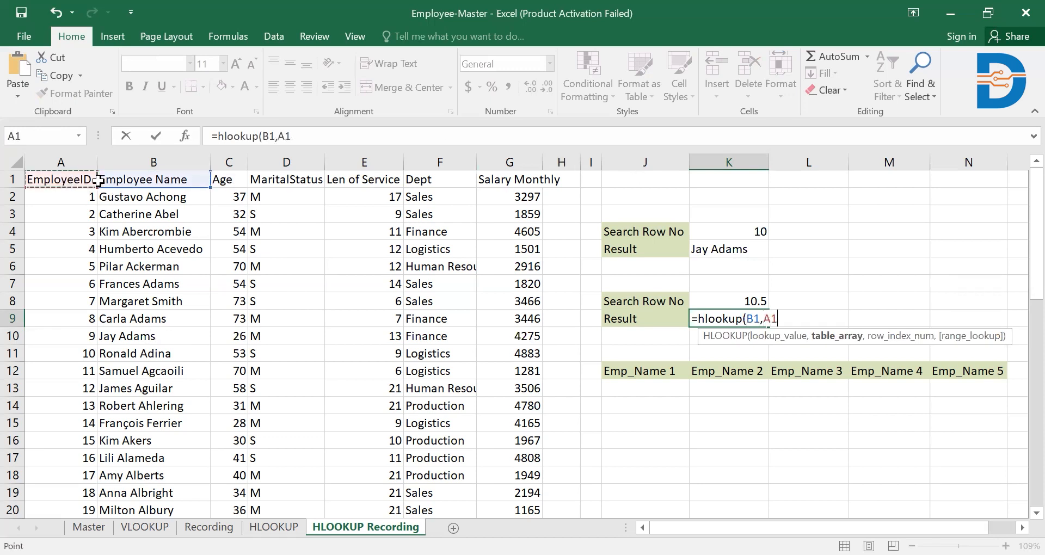
{"action": "left_click_drag", "start_coordinate": [99, 181], "coordinate": [518, 516]}
{"action": "scroll", "coordinate": [668, 303], "scroll_direction": "up", "scroll_amount": 4}
{"action": "scroll", "coordinate": [762, 299], "scroll_direction": "up", "scroll_amount": 7}
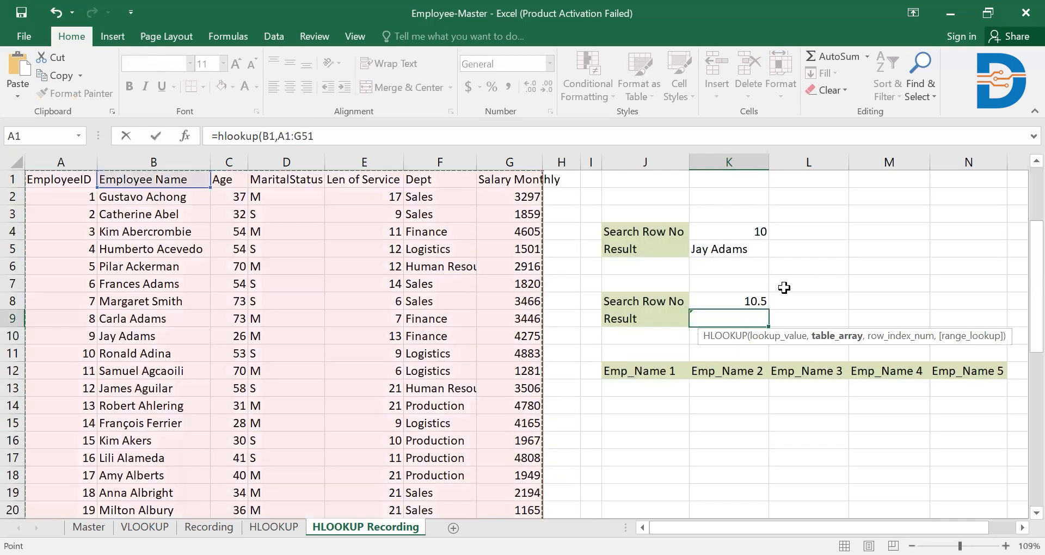
{"action": "type", "text": ","}
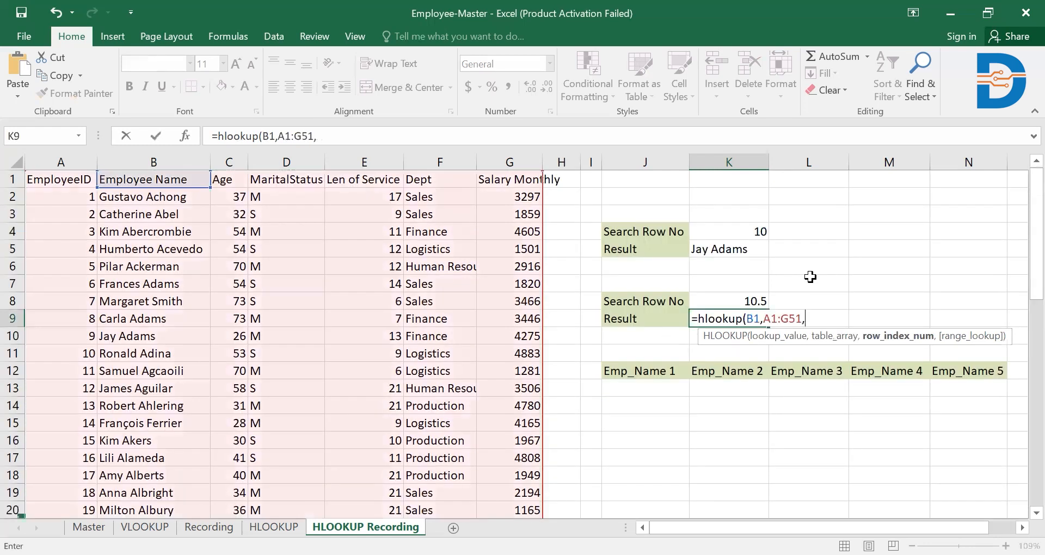
- Complete the K9 formula as =hlookup(B1,A1:G51,K8,TRUE), using K8 as the row index and approximate match
{"action": "left_click", "coordinate": [750, 300]}
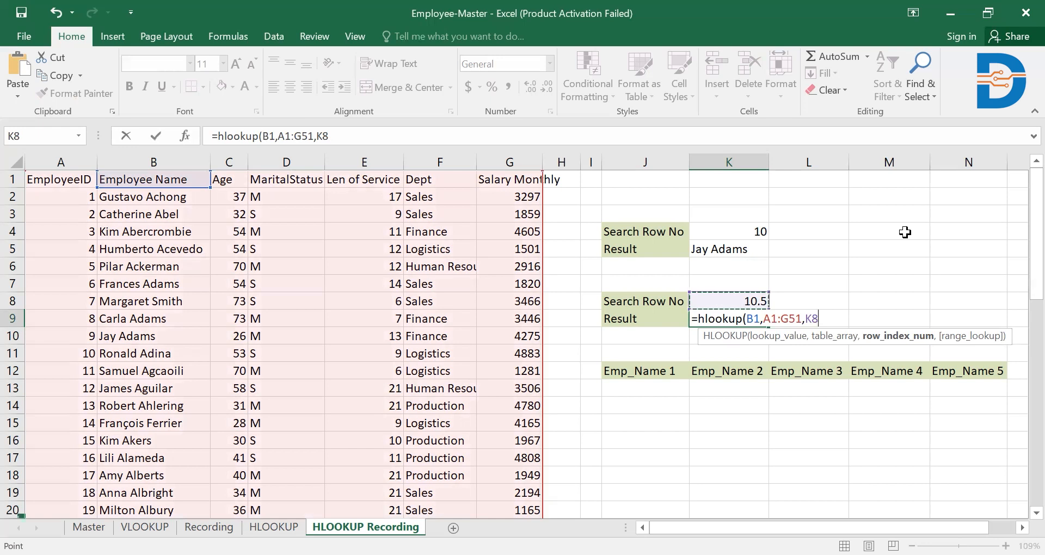
{"action": "type", "text": ","}
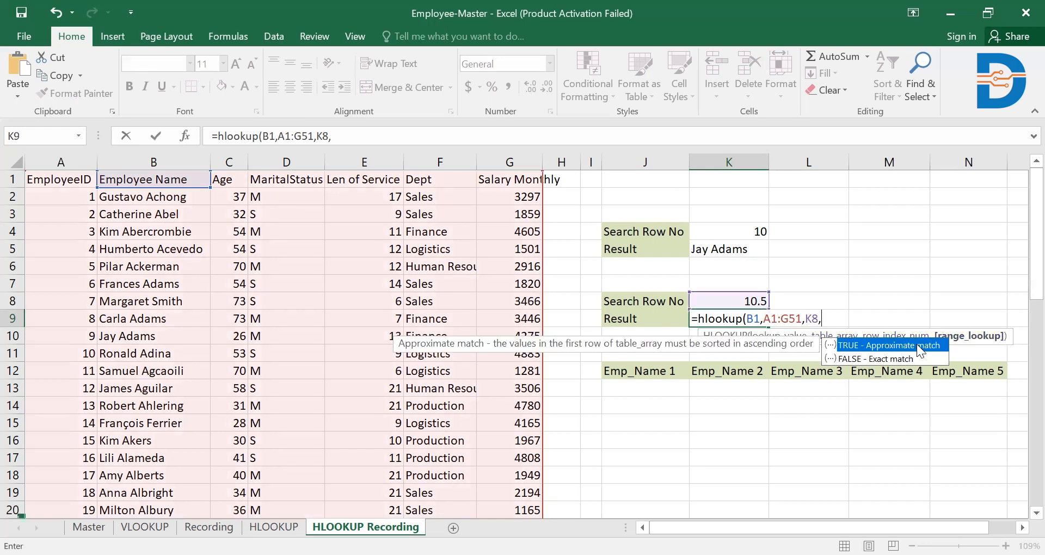
{"action": "type", "text": "Tre"}
{"action": "key", "text": "BackSpace"}
{"action": "key", "text": "BackSpace"}
{"action": "key", "text": "BackSpace"}
{"action": "type", "text": "RUE)"}
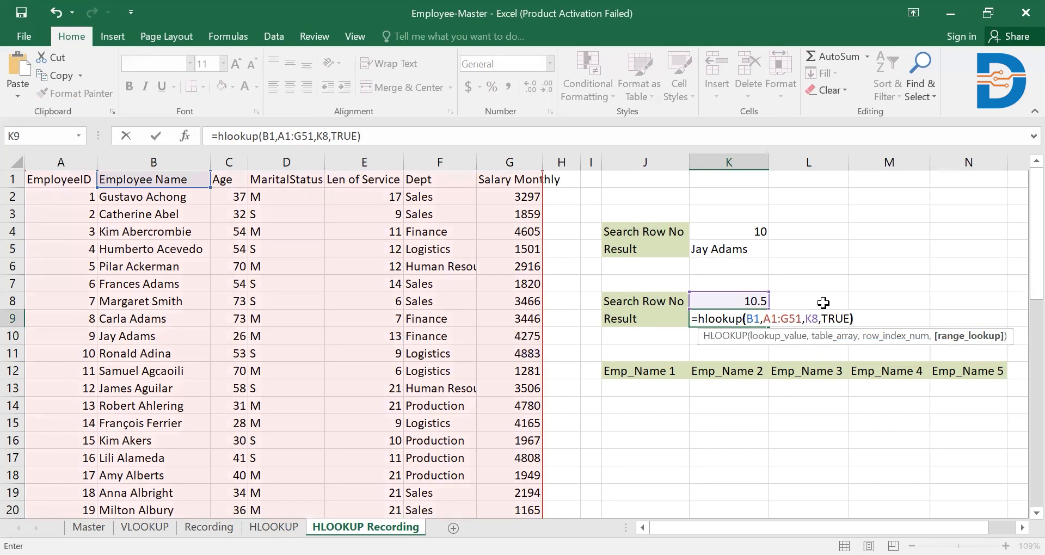
{"action": "key", "text": "Return"}
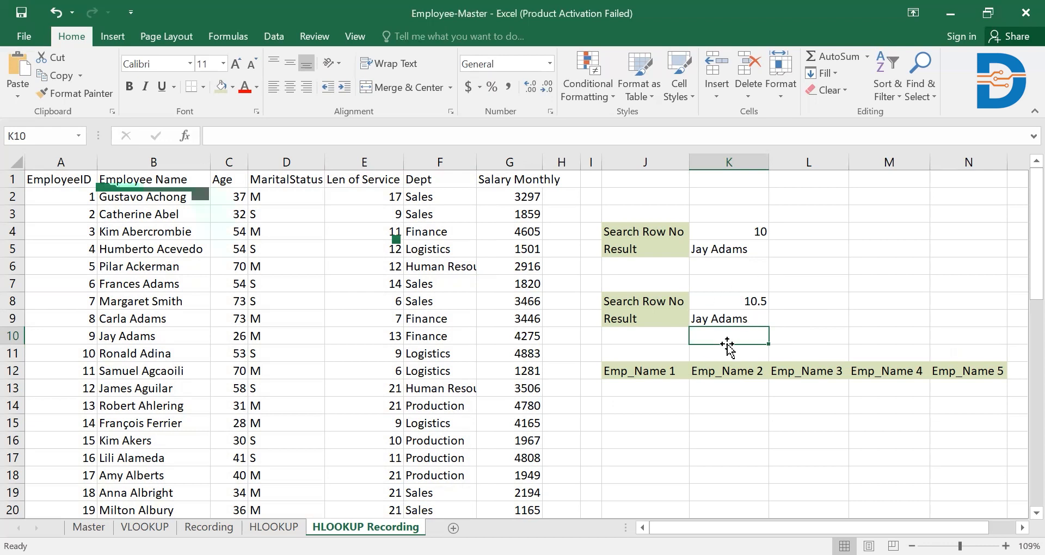
{"action": "left_click", "coordinate": [652, 387]}
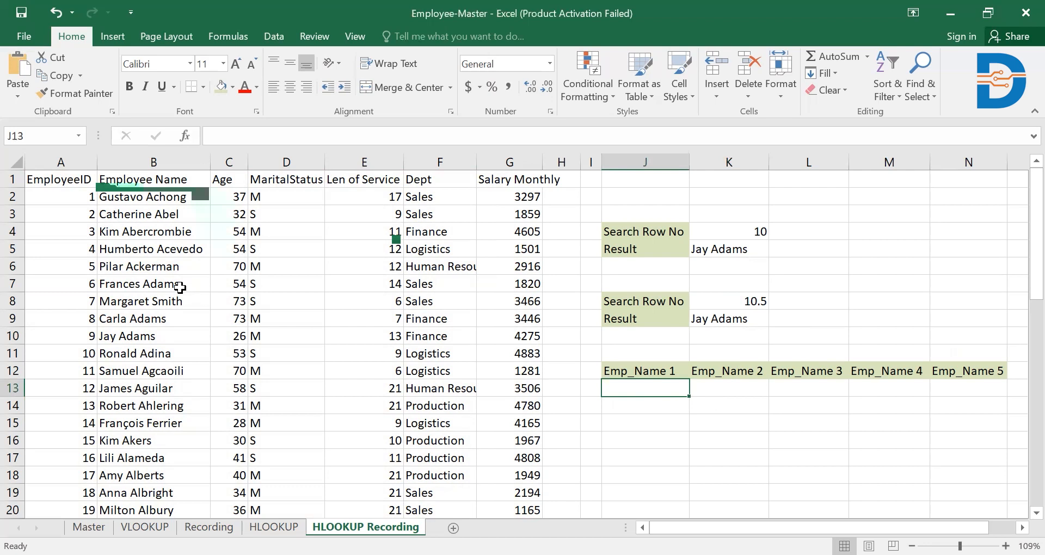
{"action": "left_click_drag", "start_coordinate": [136, 232], "coordinate": [140, 350]}
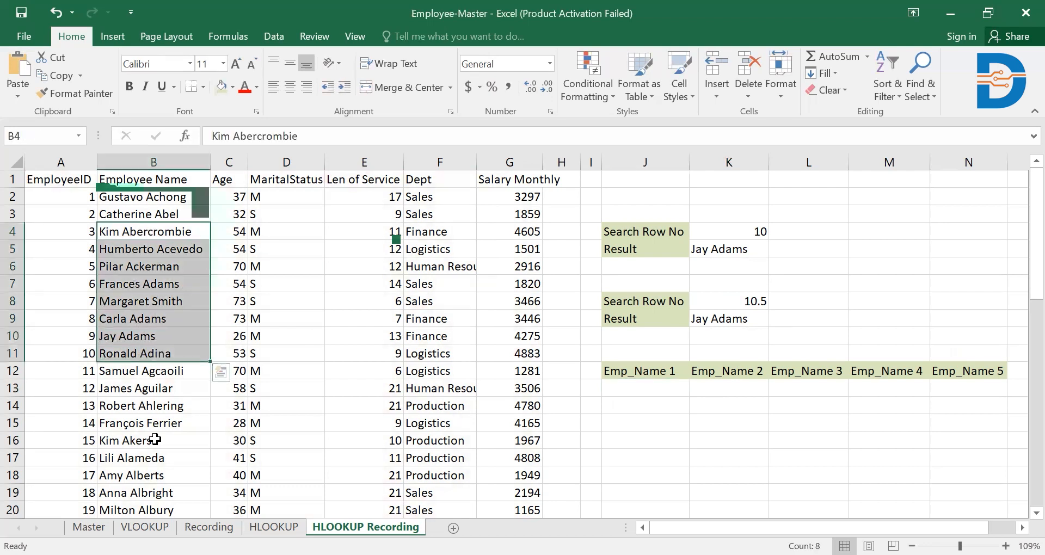
{"action": "left_click_drag", "start_coordinate": [133, 276], "coordinate": [139, 371]}
- Begin an HLOOKUP formula in J13 under Emp_Name 1 with header cell B1 as the lookup value
{"action": "left_click", "coordinate": [635, 391]}
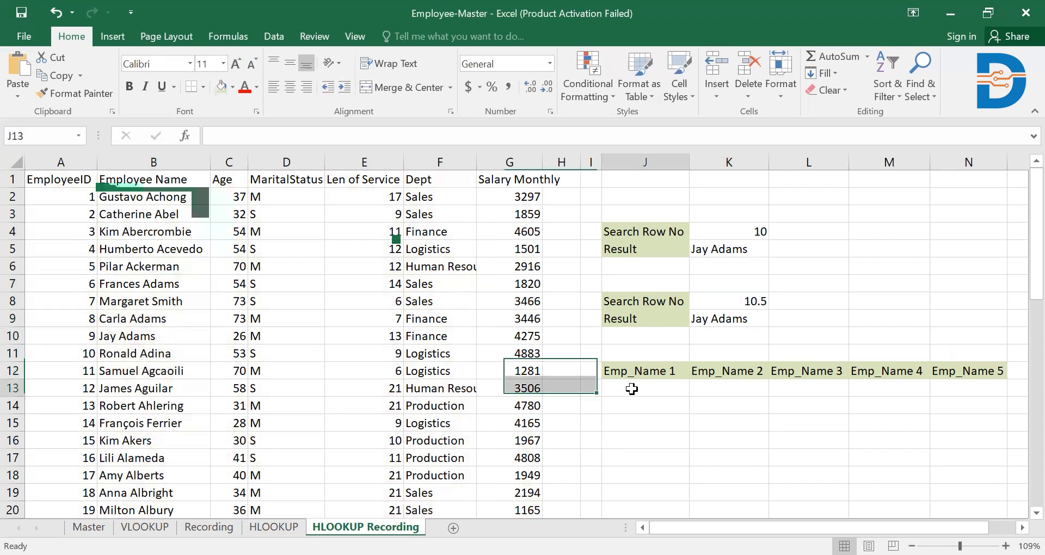
{"action": "type", "text": "="}
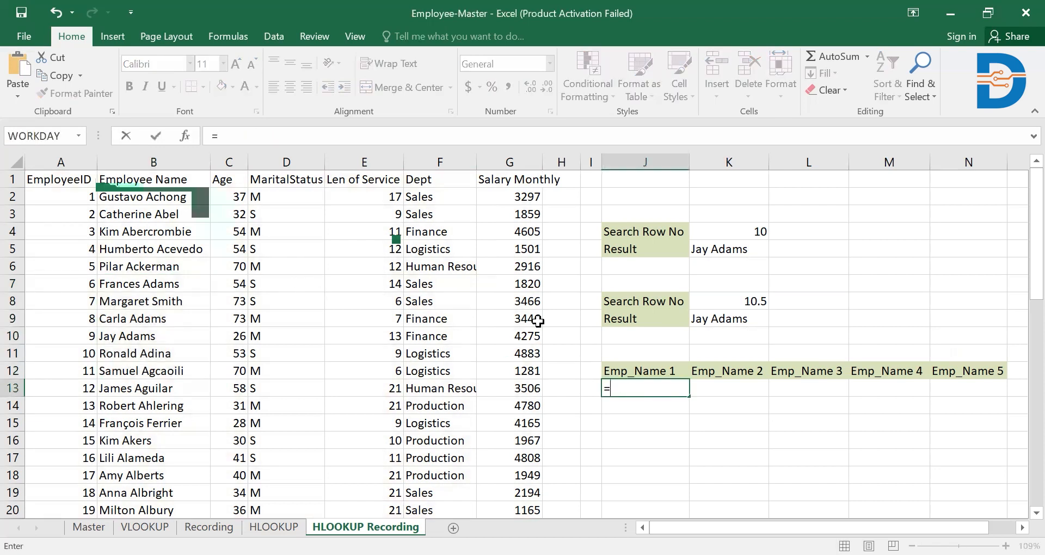
{"action": "type", "text": "hllokup"}
{"action": "key", "text": "BackSpace"}
{"action": "key", "text": "BackSpace"}
{"action": "key", "text": "BackSpace"}
{"action": "key", "text": "BackSpace"}
{"action": "key", "text": "BackSpace"}
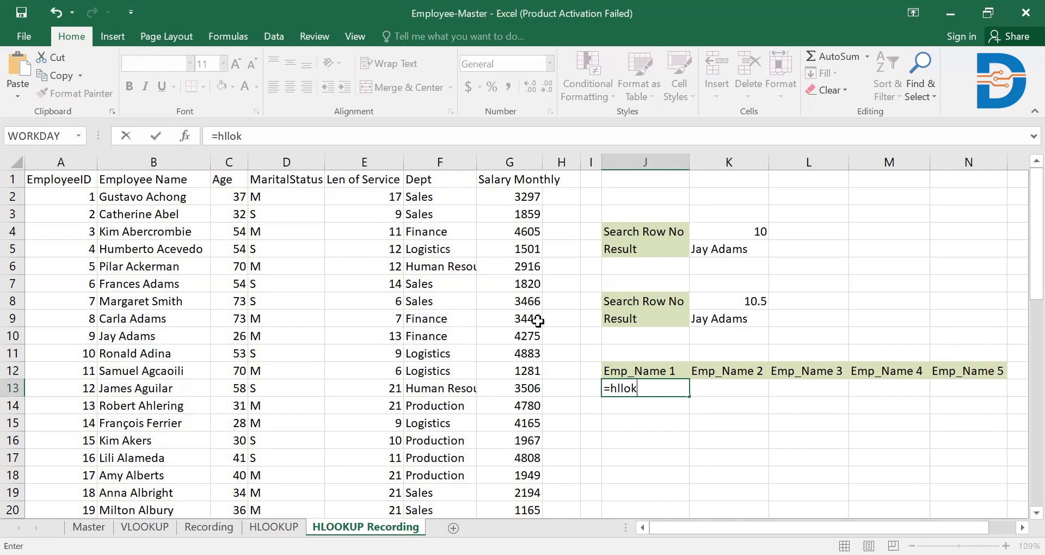
{"action": "type", "text": "ookup("}
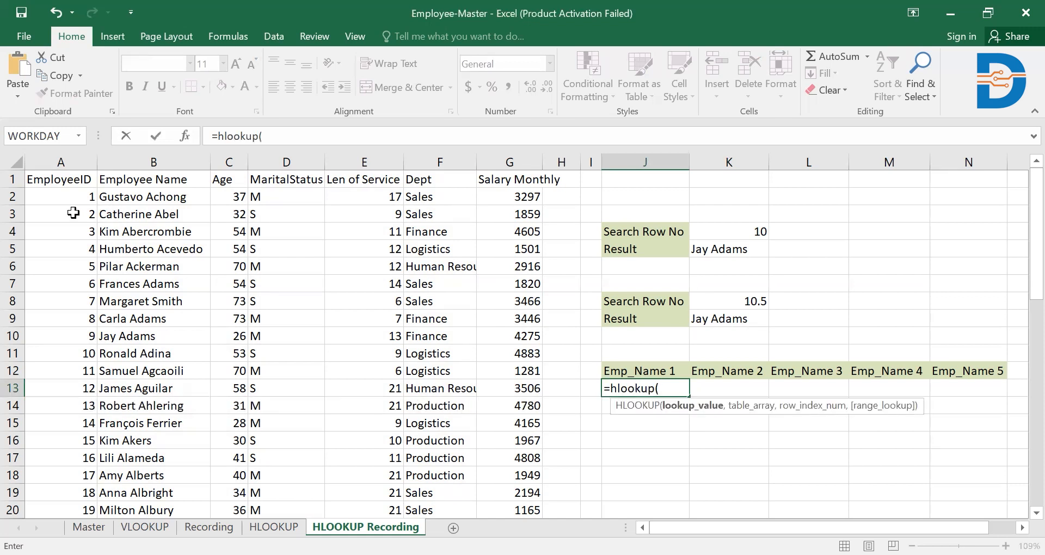
{"action": "left_click", "coordinate": [157, 179]}
- Add the full employee table A1:G51 as the table array of the J13 formula
{"action": "type", "text": ","}
{"action": "left_click", "coordinate": [65, 186]}
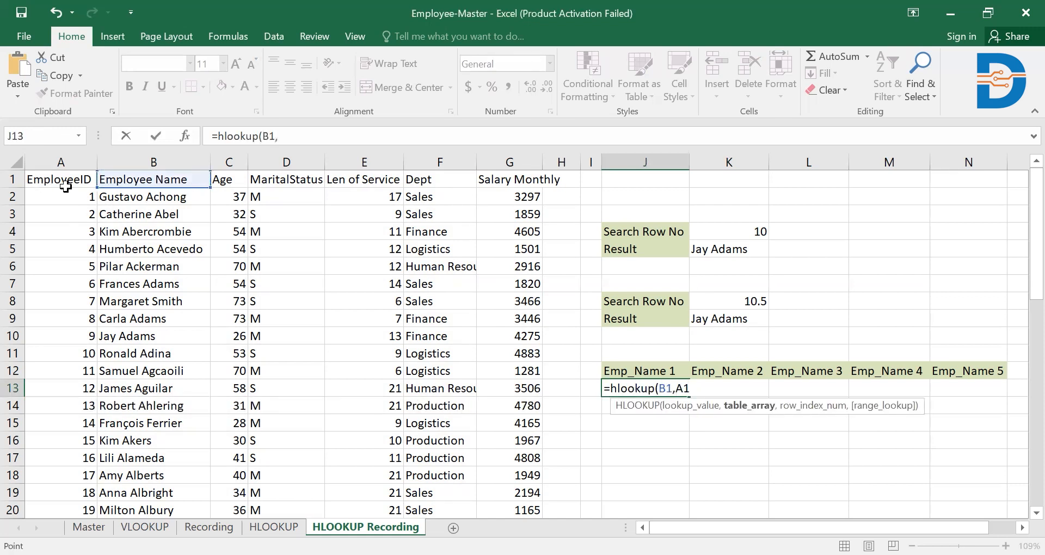
{"action": "left_click_drag", "start_coordinate": [66, 187], "coordinate": [519, 334]}
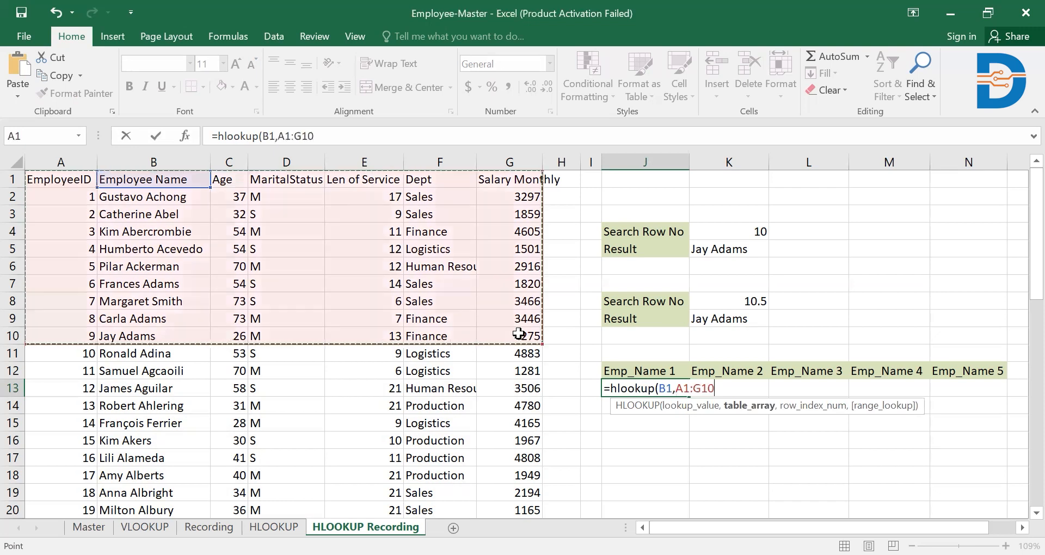
{"action": "key", "text": "ctrl+shift+Down"}
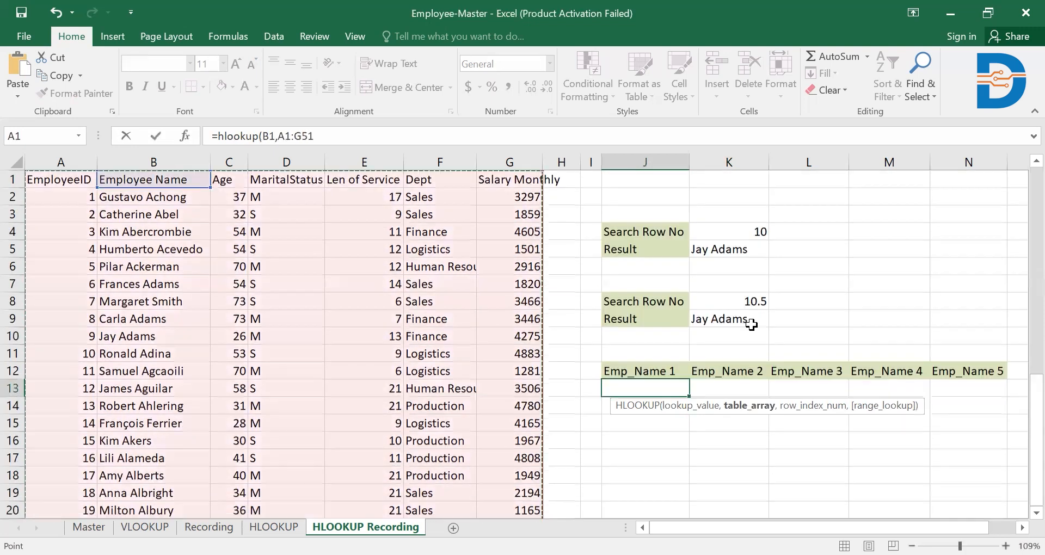
- Complete the J13 formula with the row index array {7,8,9,10,11} and FALSE for exact match
{"action": "type", "text": ",{"}
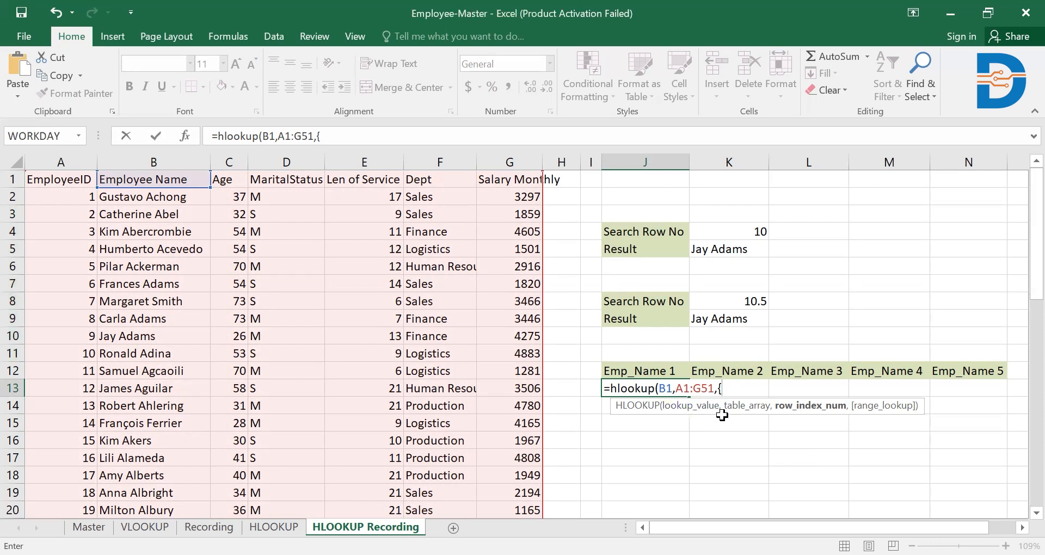
{"action": "type", "text": "7,8,9,10,11"}
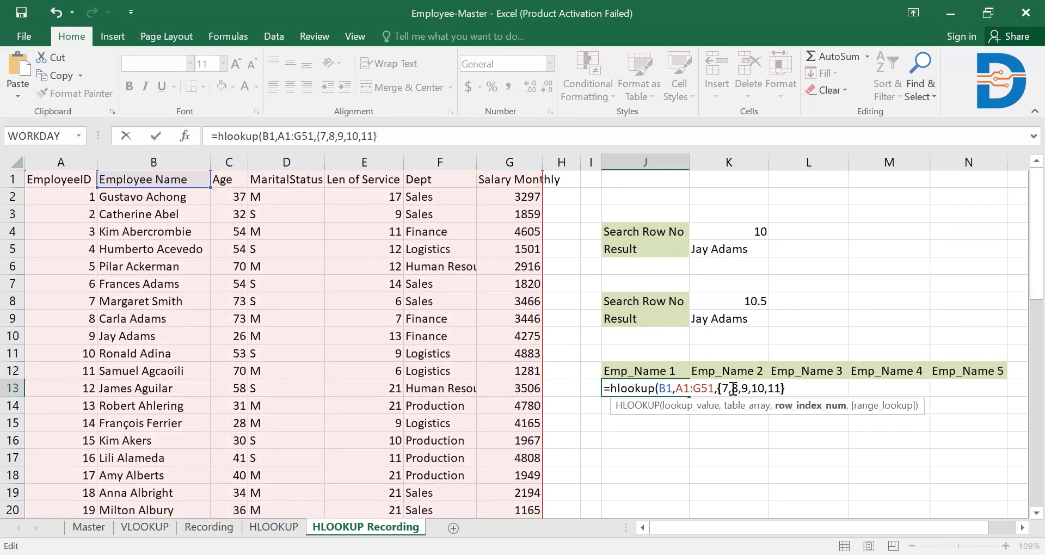
{"action": "type", "text": "},"}
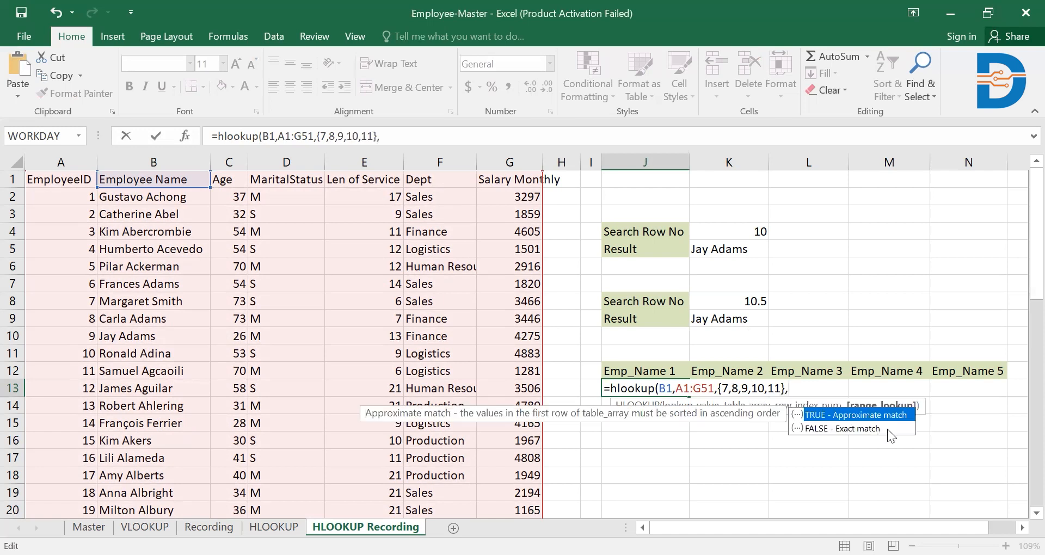
{"action": "left_click", "coordinate": [854, 429]}
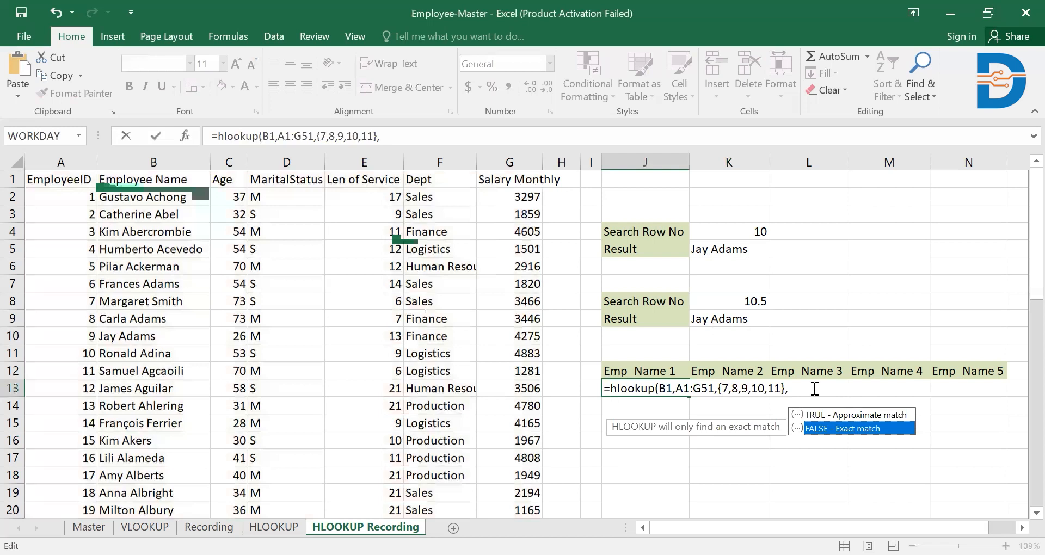
{"action": "type", "text": "FA"}
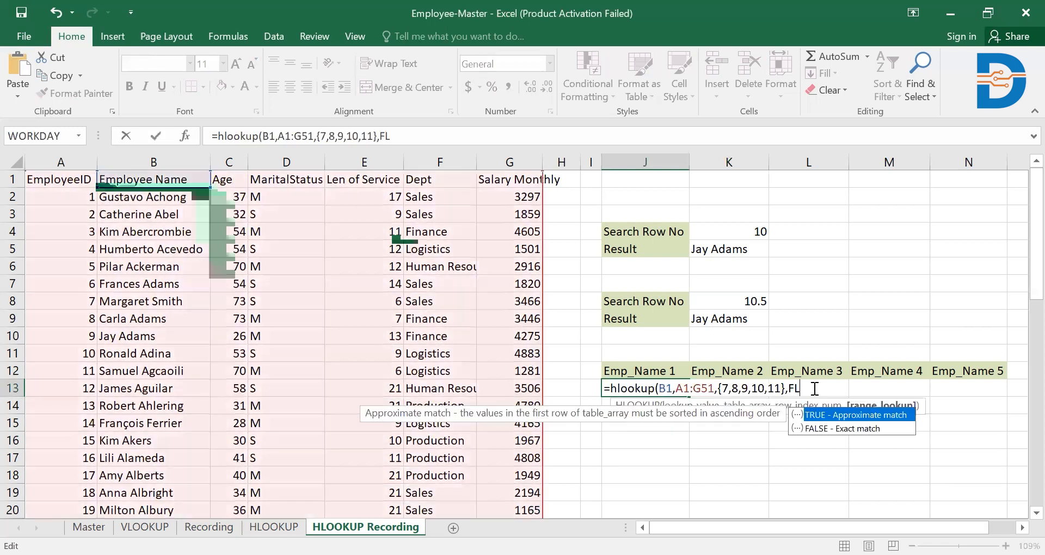
{"action": "type", "text": "LSE"}
{"action": "key", "text": "Return"}
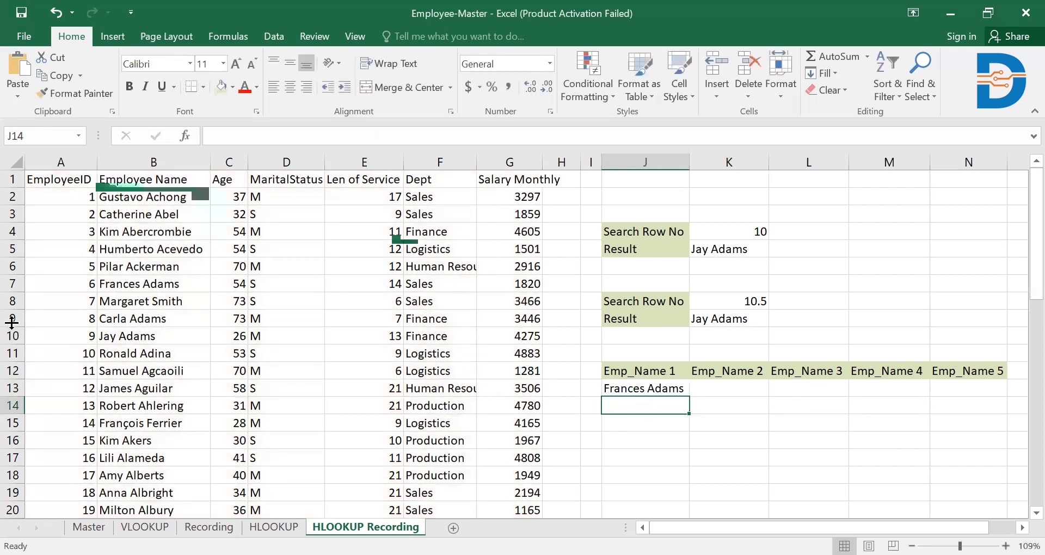
- Check the J13 result against sheet row 7 and review the formula in the cell
{"action": "left_click", "coordinate": [12, 284]}
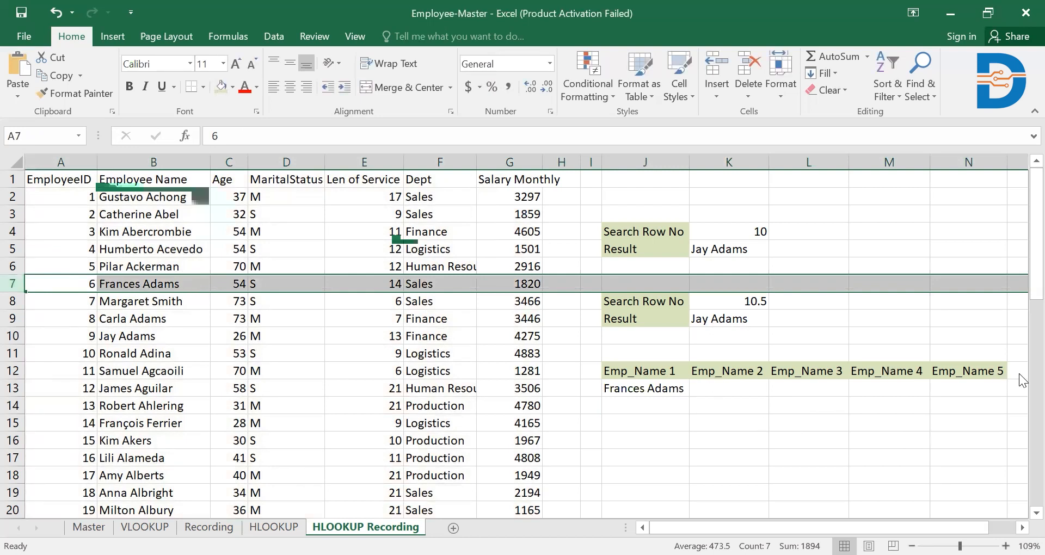
{"action": "left_click", "coordinate": [643, 388]}
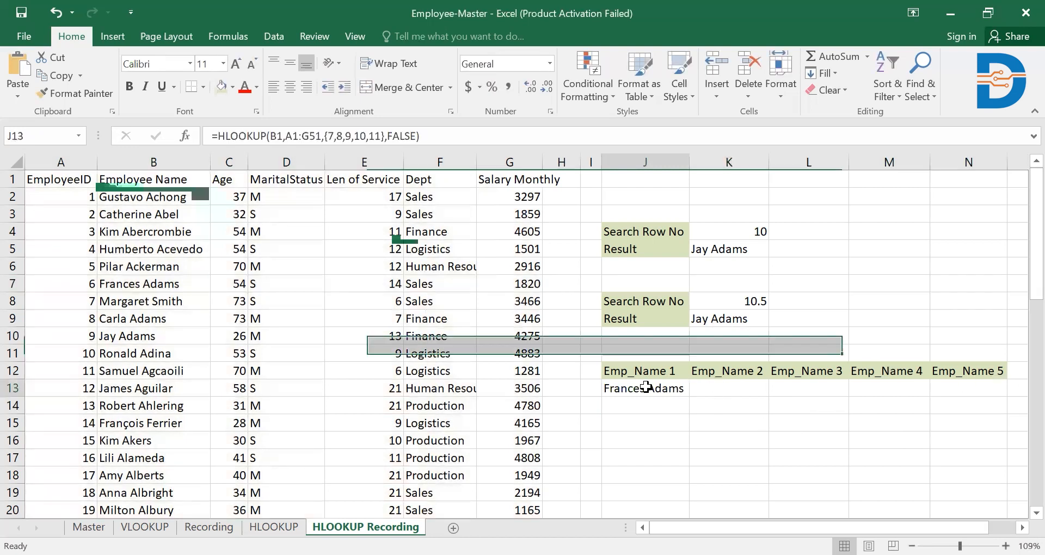
{"action": "double_click", "coordinate": [647, 388]}
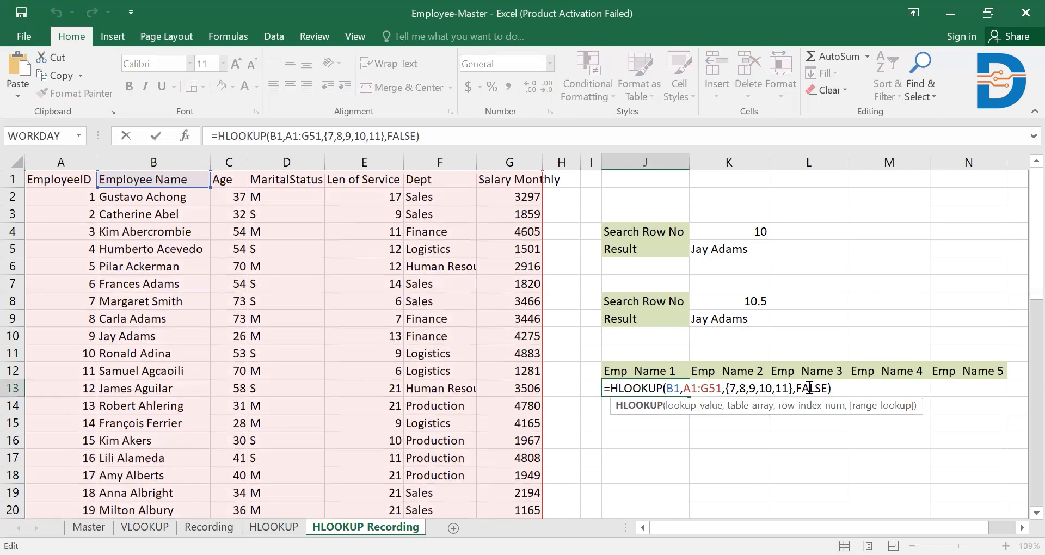
{"action": "key", "text": "Return"}
- Enter the J13 HLOOKUP as an array formula across J13:N13 to fill all five employee name columns
{"action": "left_click_drag", "start_coordinate": [663, 387], "coordinate": [961, 386]}
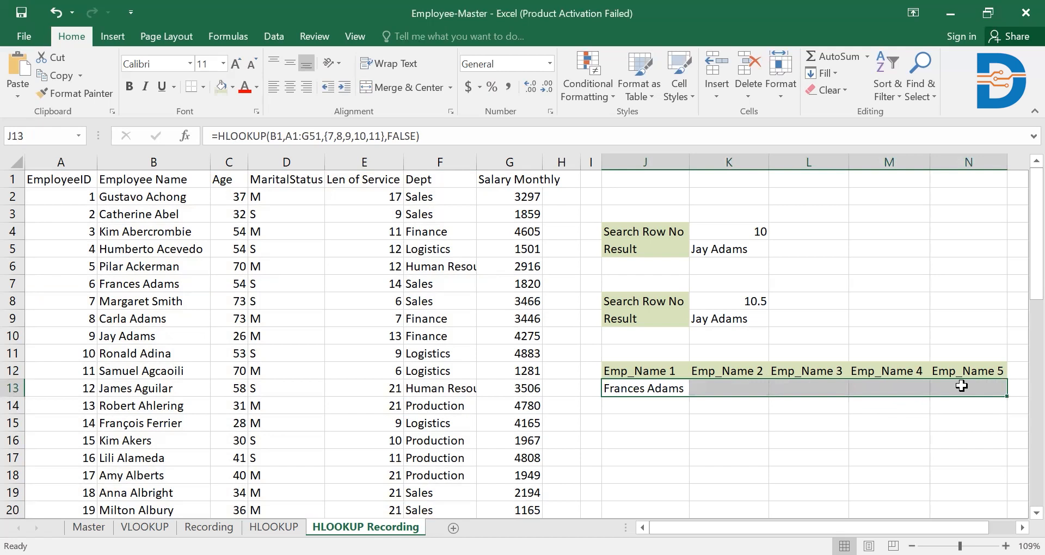
{"action": "left_click", "coordinate": [453, 143]}
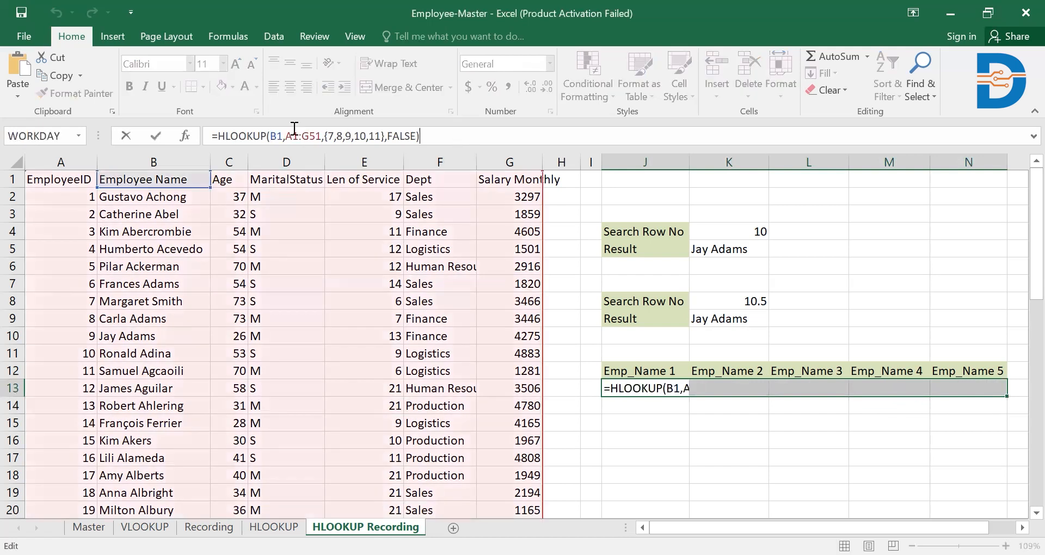
{"action": "left_click", "coordinate": [453, 136]}
{"action": "key", "text": "ctrl+shift+Return"}
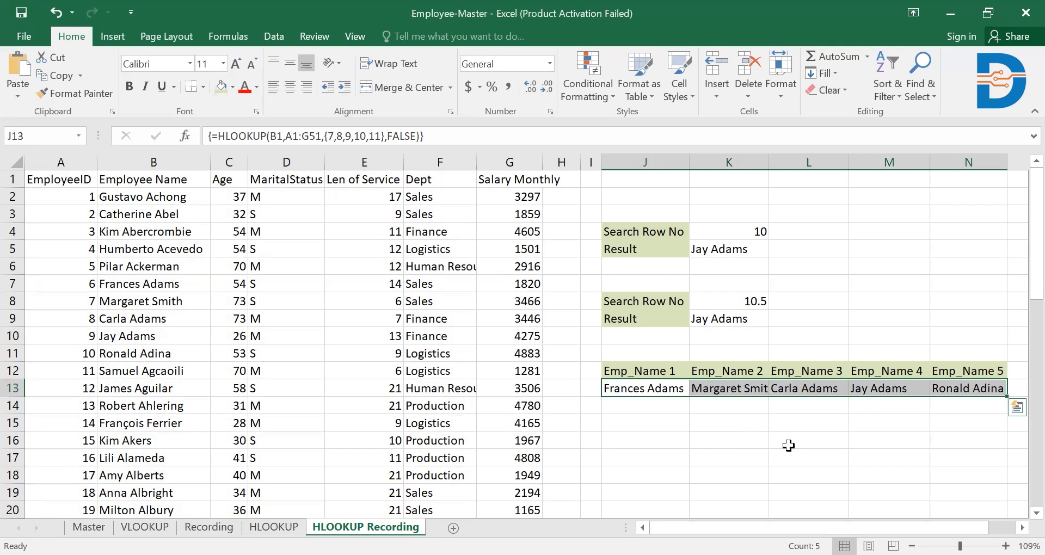
{"action": "left_click", "coordinate": [861, 403]}
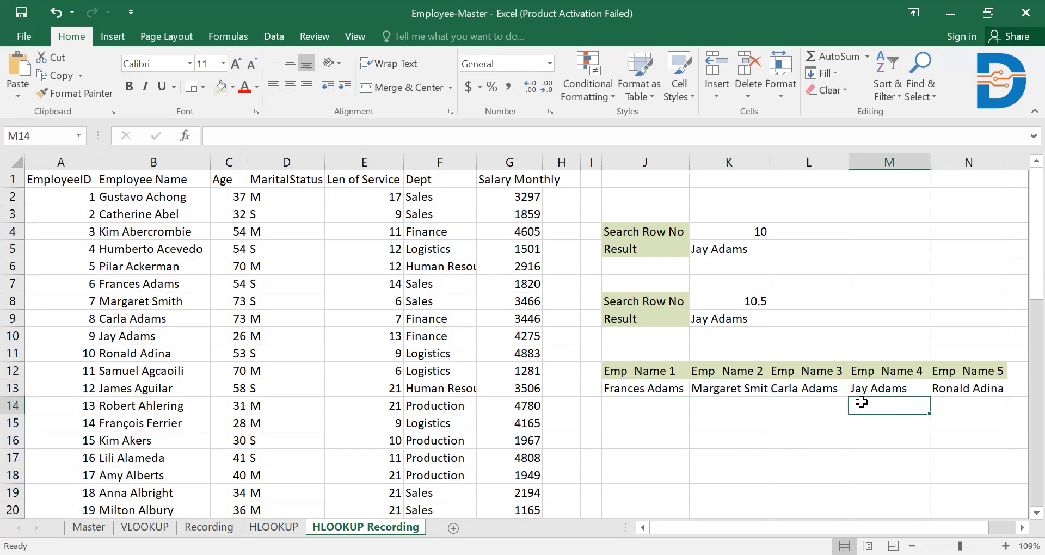